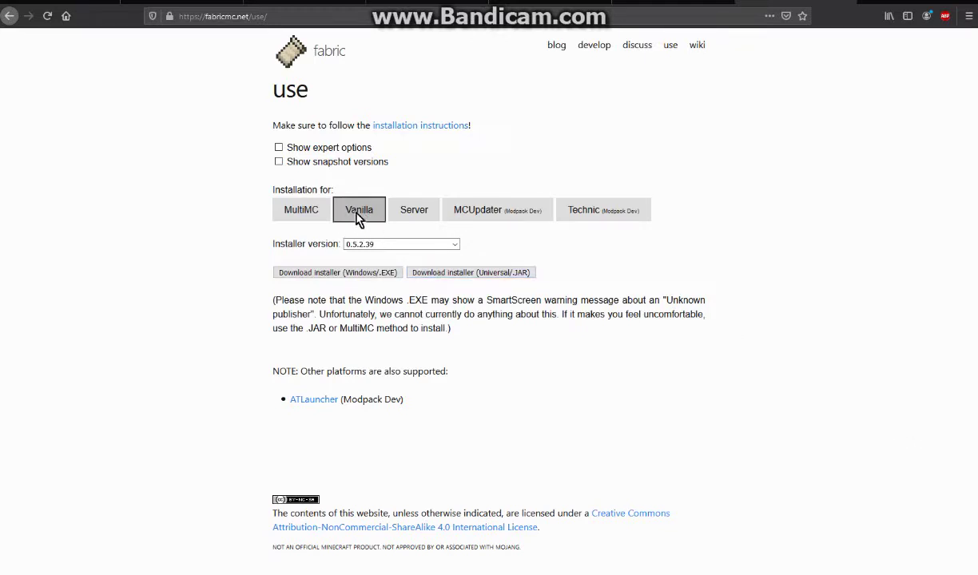
# Step: Compare the MultiMC and Vanilla installation options on the Fabric page and look over the MultiMC instance list
pyautogui.click(287, 214)
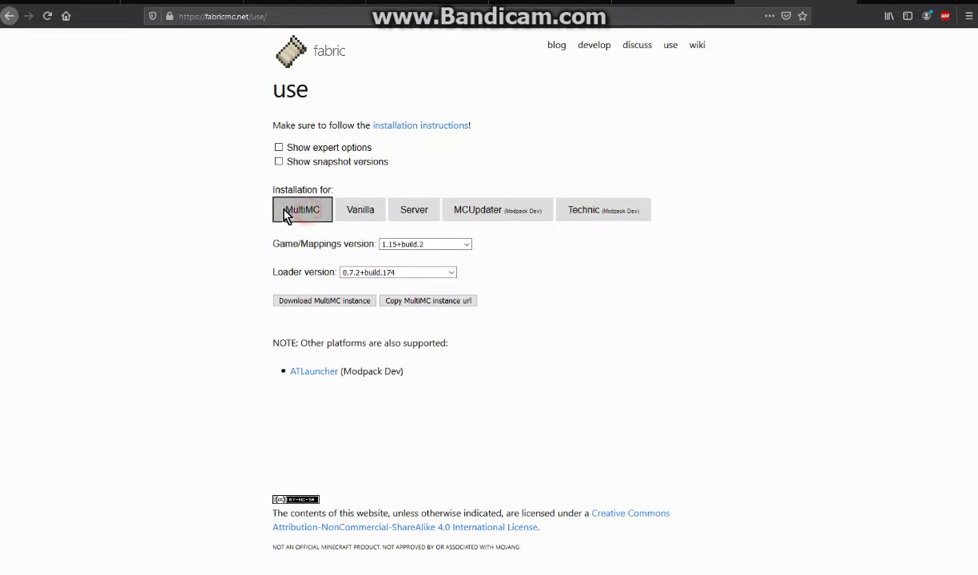
pyautogui.click(350, 214)
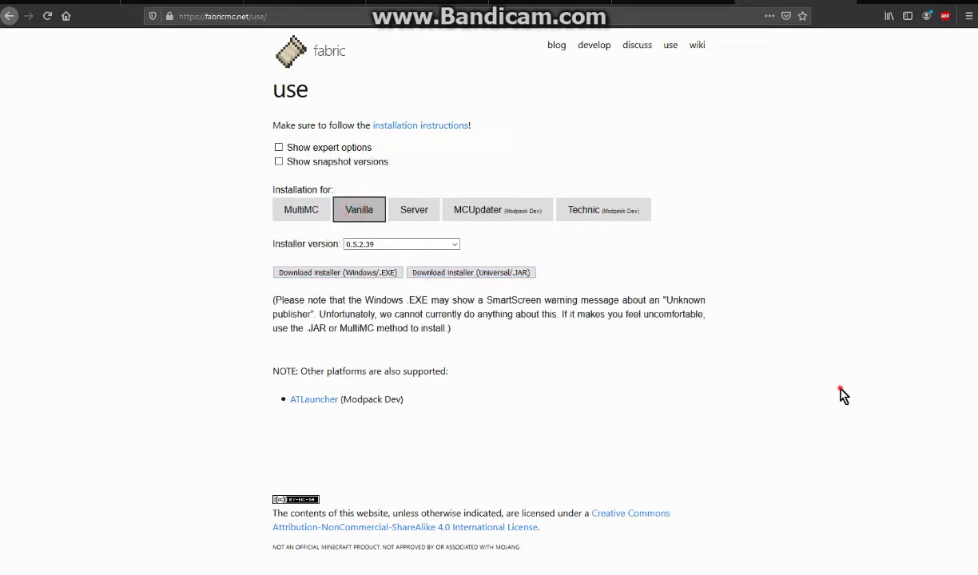
pyautogui.click(817, 420)
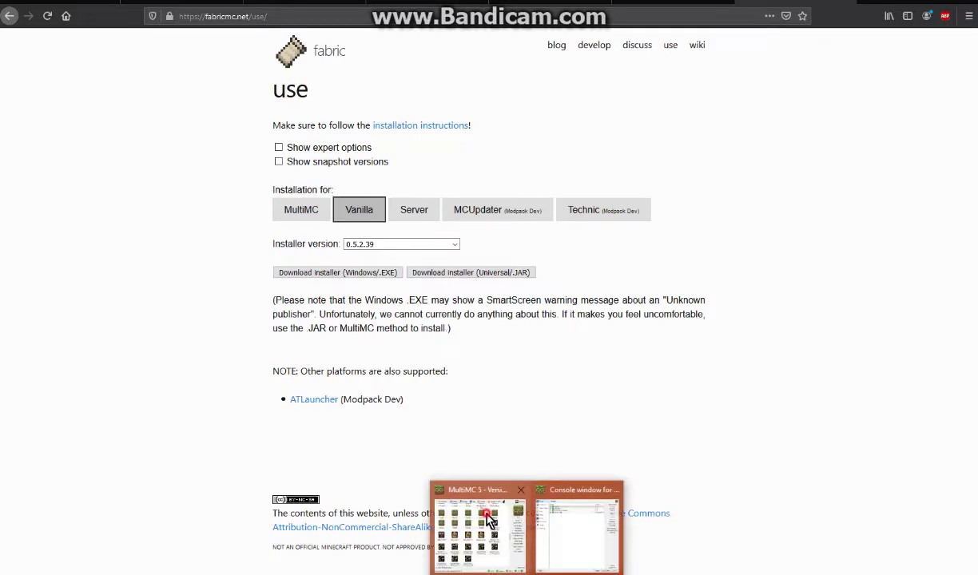
pyautogui.click(480, 527)
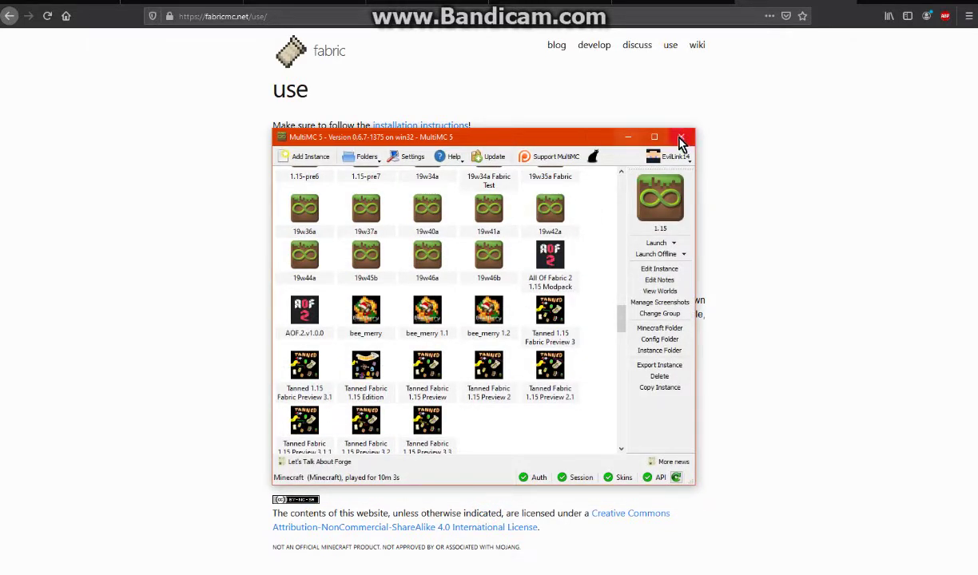
pyautogui.click(628, 138)
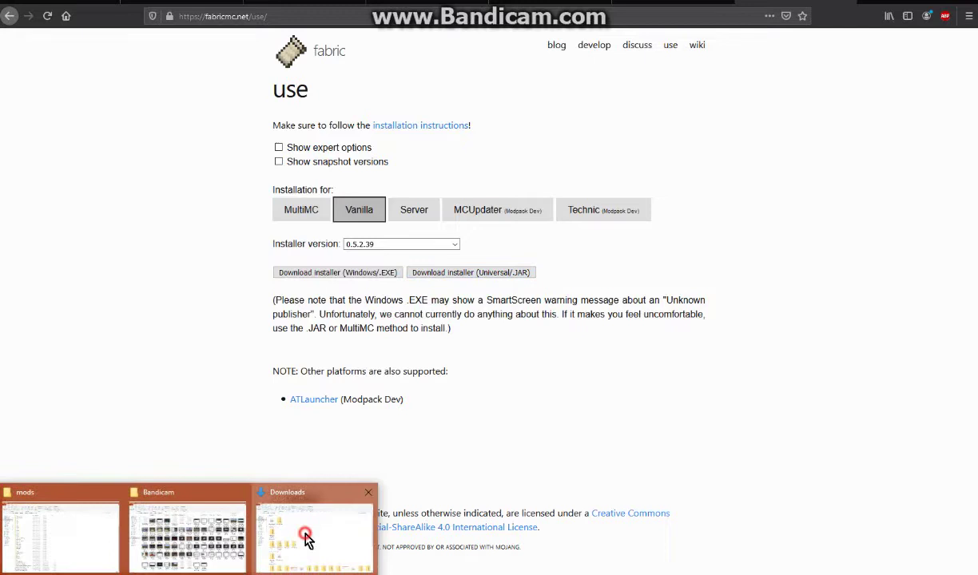
# Step: Open the Downloads folder and run fabric-installer-0.5.2.39.jar
pyautogui.click(302, 531)
pyautogui.click(124, 153)
pyautogui.doubleClick(123, 154)
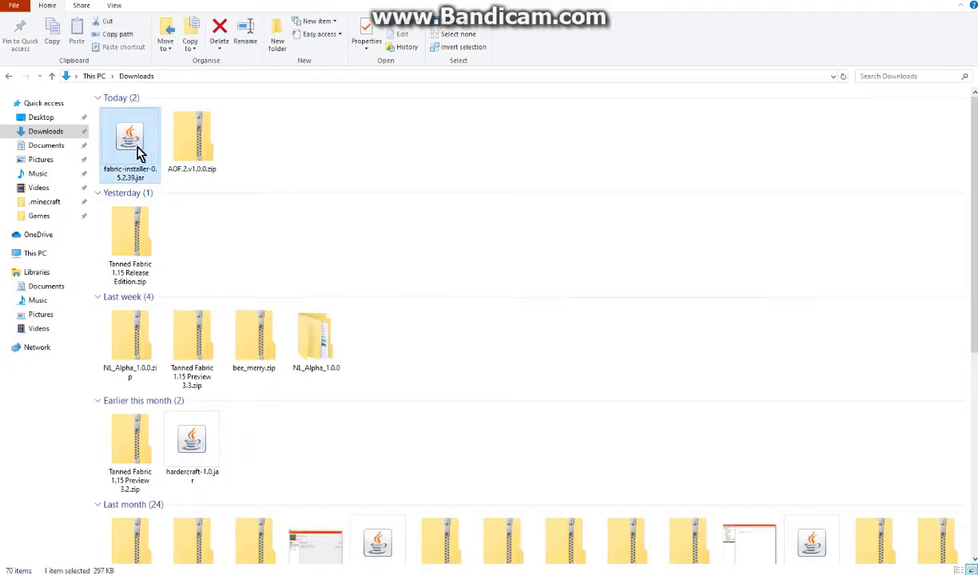
pyautogui.click(359, 148)
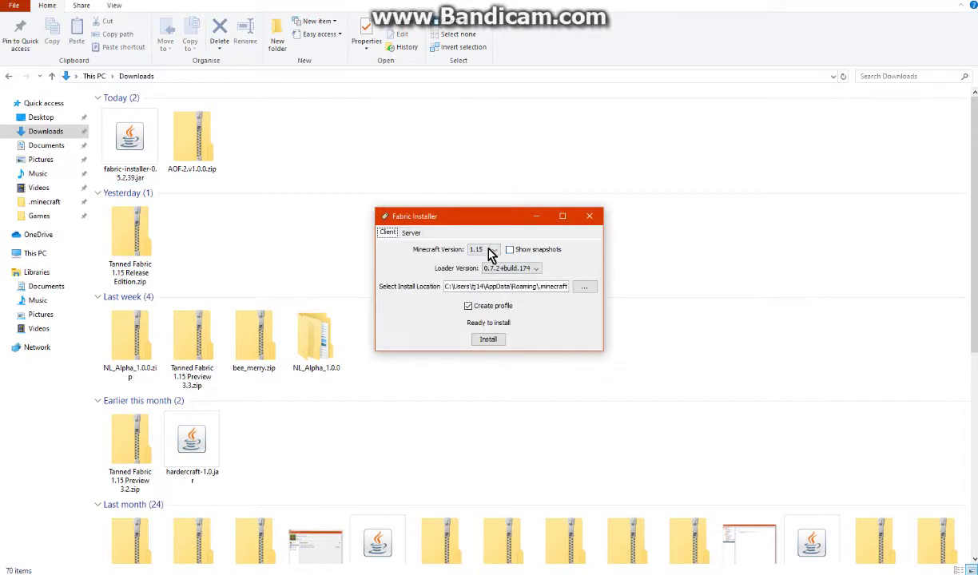
# Step: Review the Minecraft versions, with snapshots shown, and the loader versions offered for the client installation
pyautogui.click(484, 252)
pyautogui.click(487, 251)
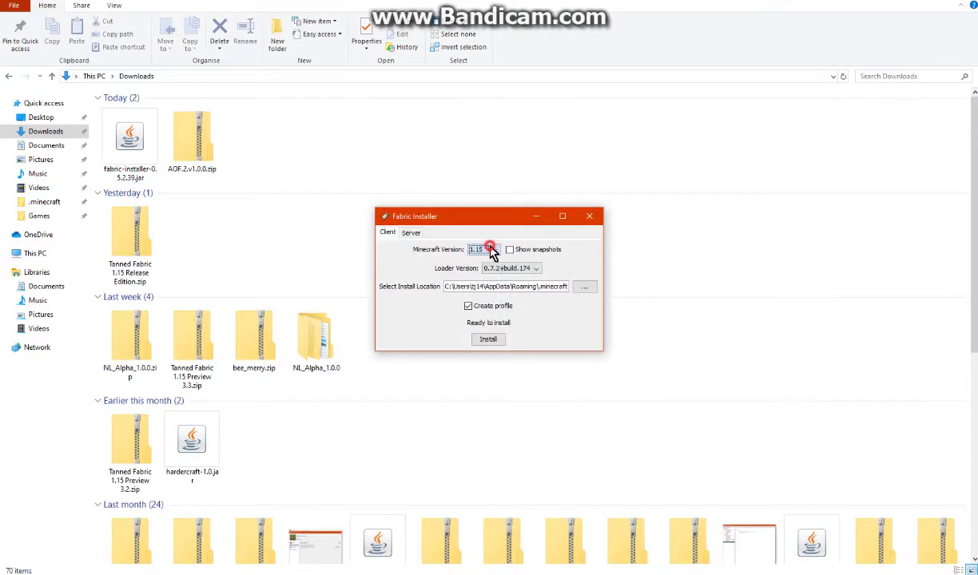
pyautogui.click(509, 249)
pyautogui.click(503, 250)
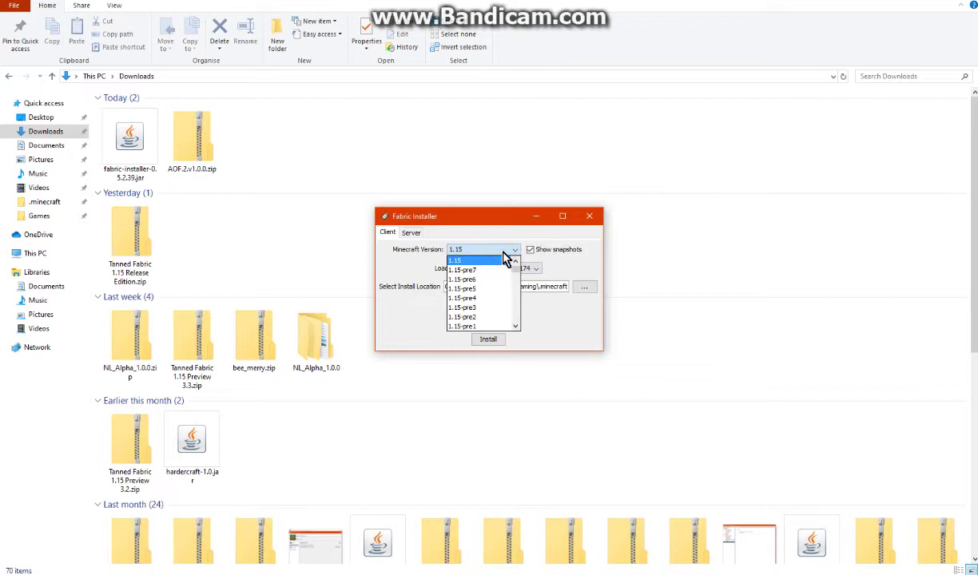
pyautogui.click(504, 259)
pyautogui.click(528, 250)
pyautogui.click(534, 269)
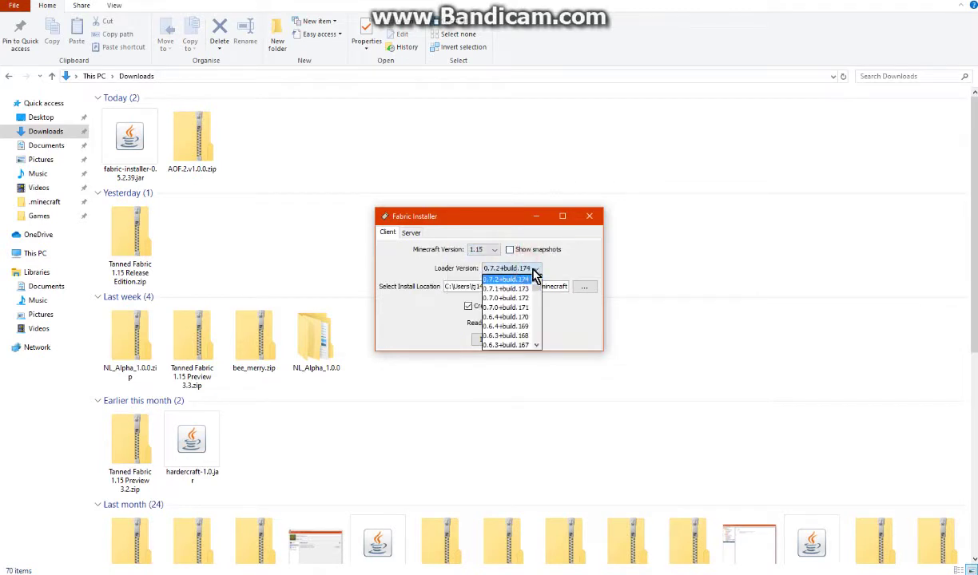
pyautogui.click(579, 289)
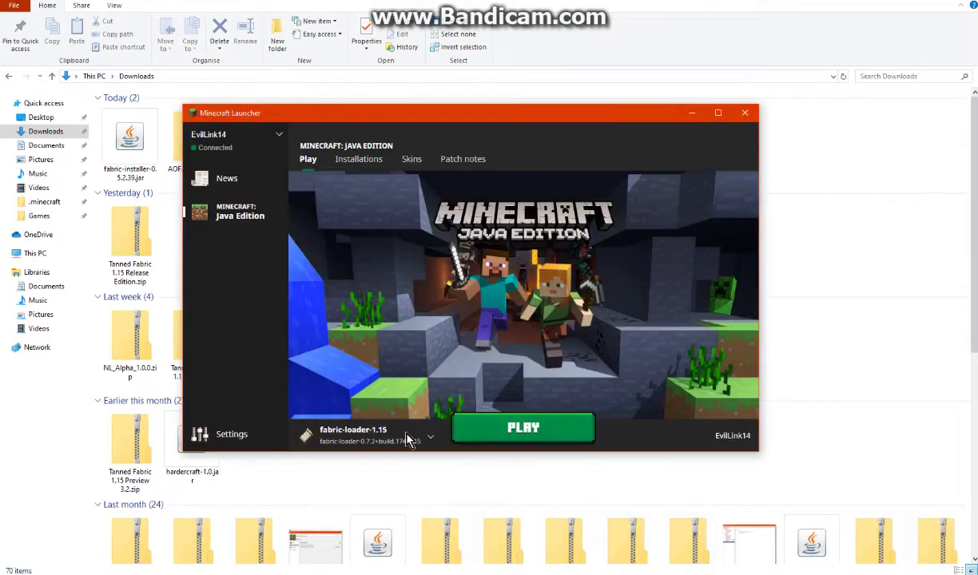
# Step: Check the installation profiles in the Minecraft Launcher and return to the Fabric Installer
pyautogui.click(402, 438)
pyautogui.click(402, 441)
pyautogui.click(809, 339)
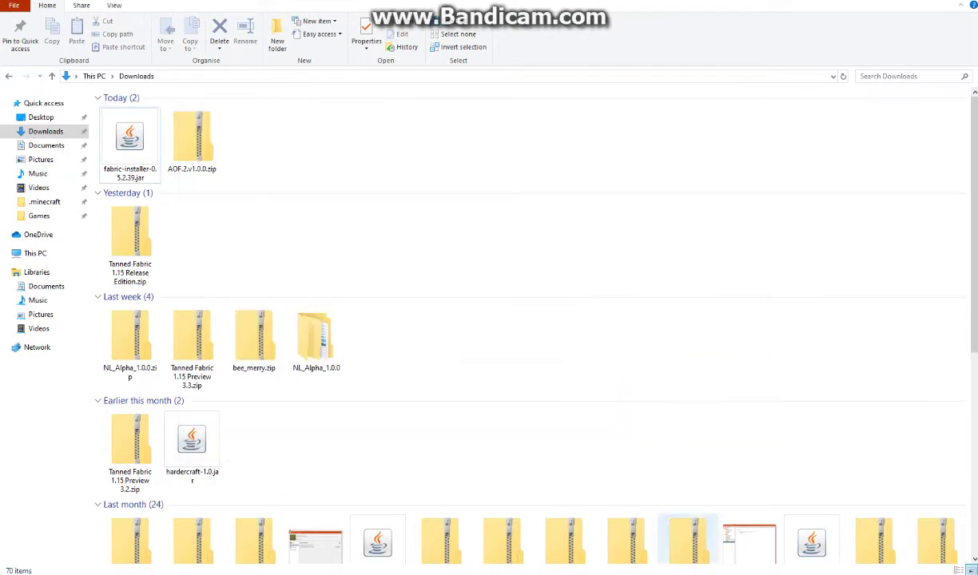
pyautogui.hotkey('alt', 'Tab')
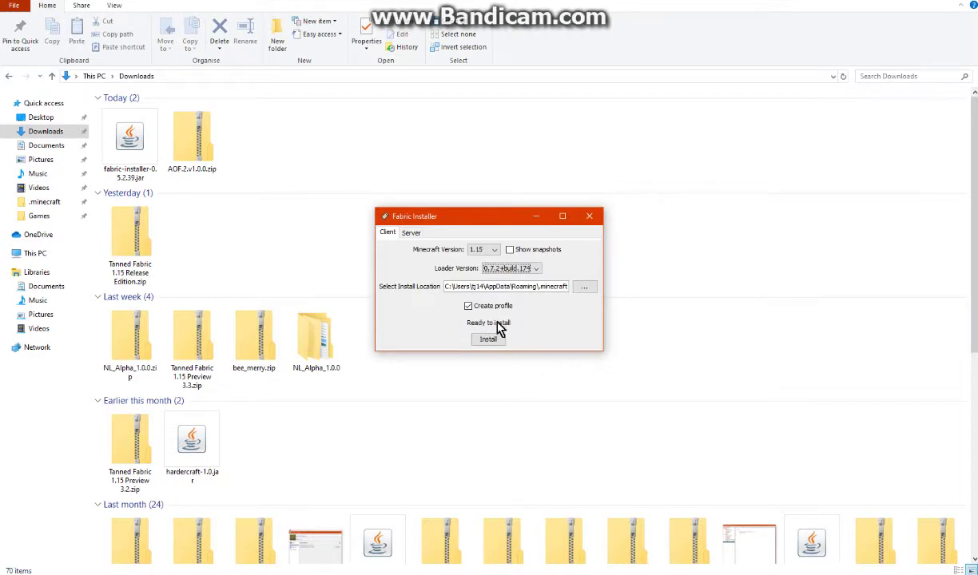
# Step: View the server installation options, return to the client options and close the Fabric Installer
pyautogui.click(417, 234)
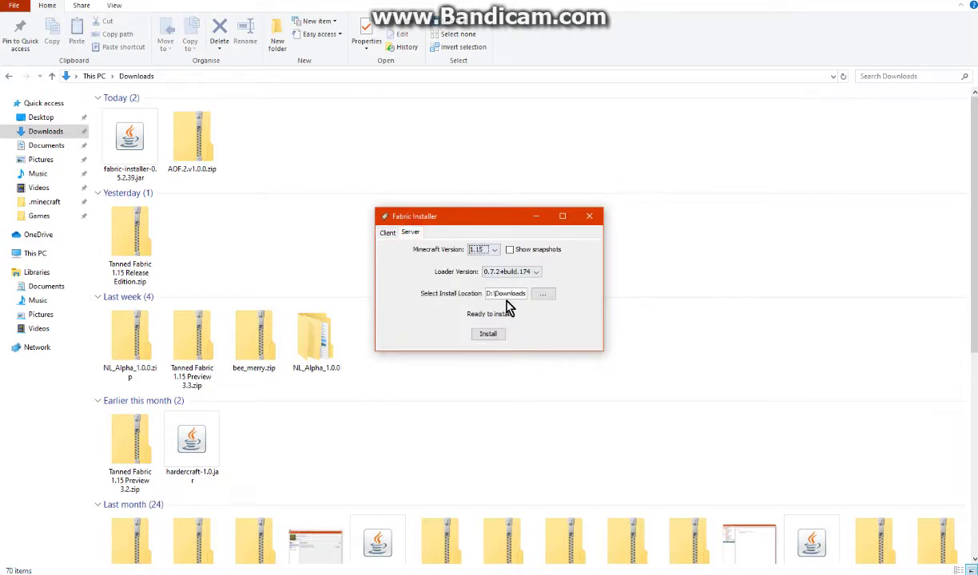
pyautogui.click(388, 233)
pyautogui.click(589, 216)
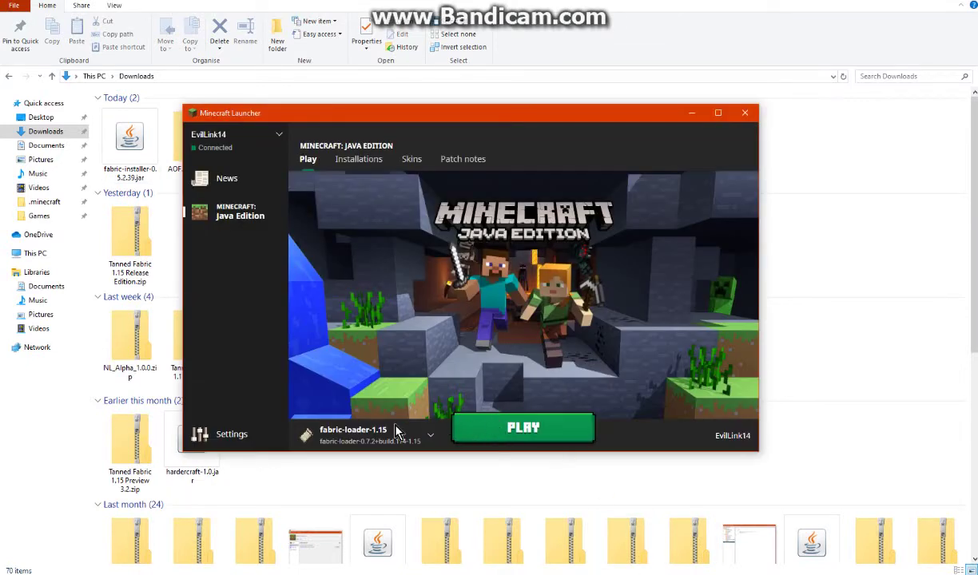
# Step: Start Minecraft from the Minecraft Launcher with the fabric-loader-1.15 profile
pyautogui.click(395, 433)
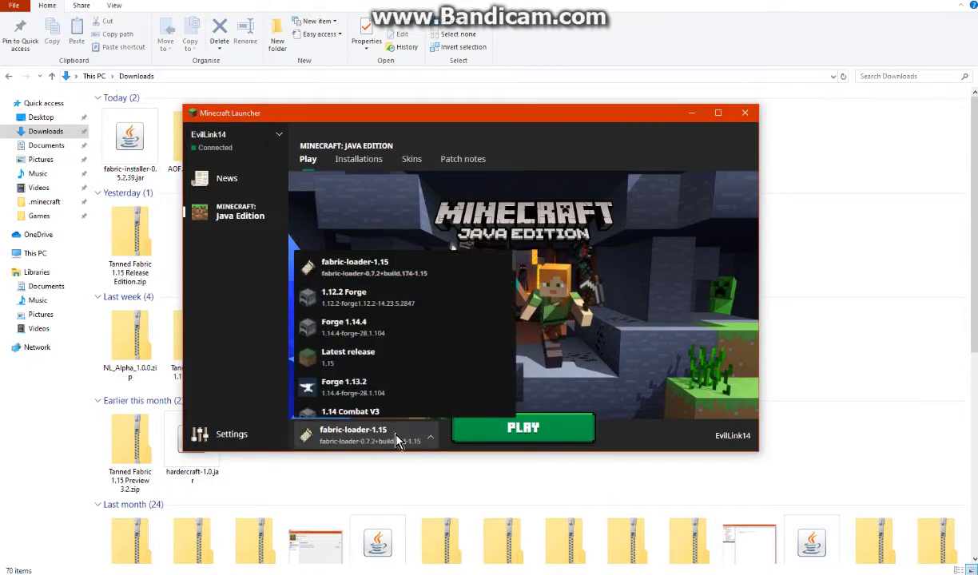
pyautogui.click(385, 431)
pyautogui.click(540, 428)
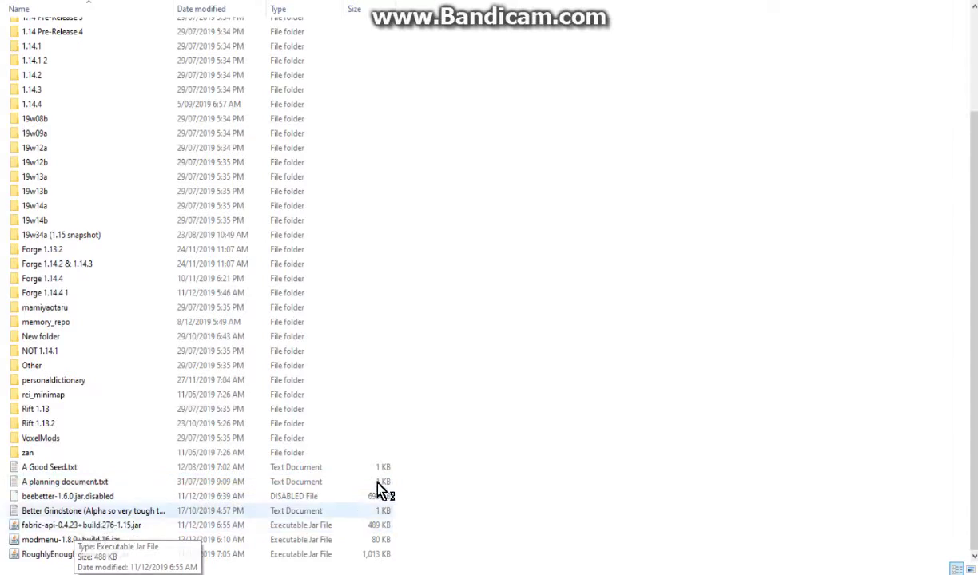
# Step: Examine the Fabric API, Mod Menu and Roughly Enough Items jar files in the mods folder
pyautogui.click(572, 452)
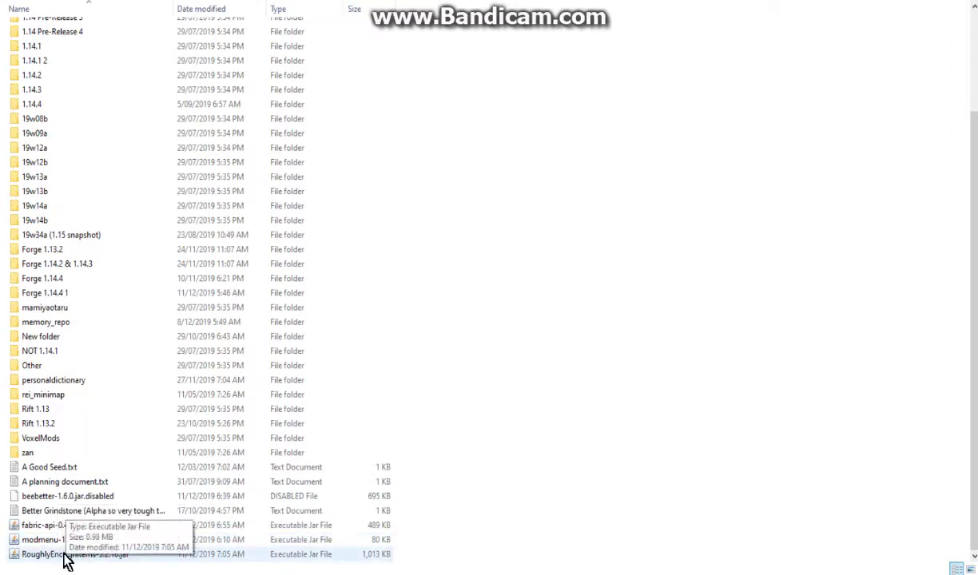
pyautogui.click(580, 393)
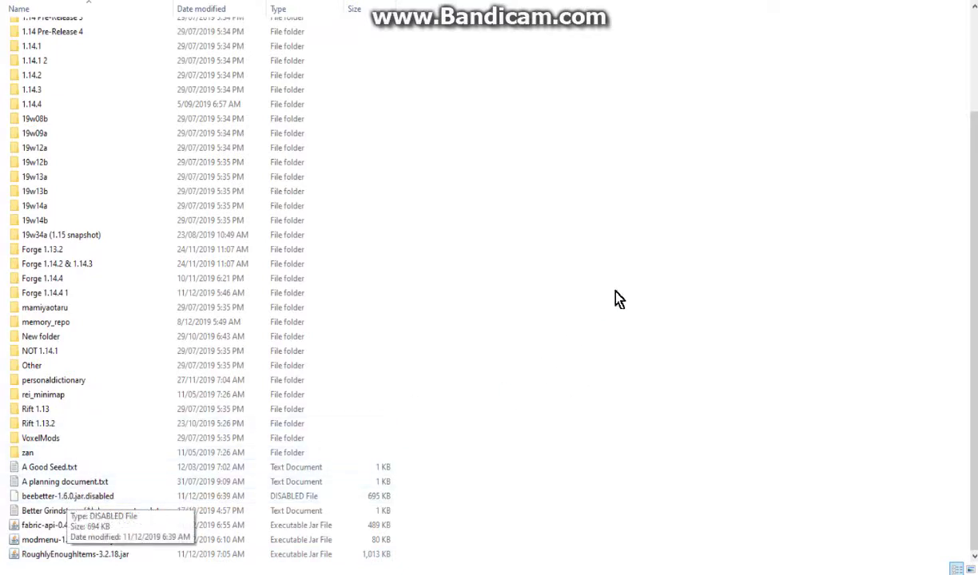
pyautogui.click(589, 279)
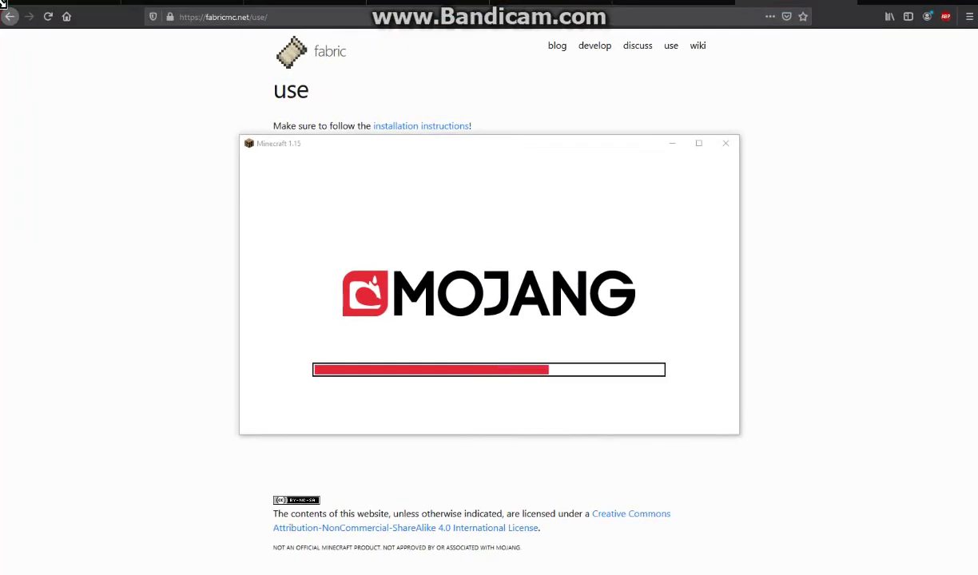
# Step: Maximize the Minecraft window and open its list of loaded mods
pyautogui.click(607, 243)
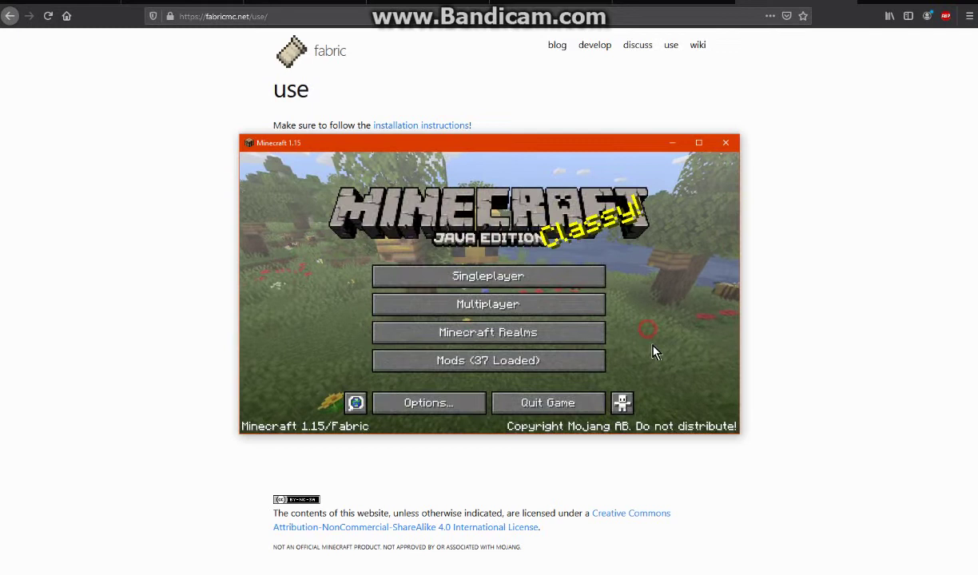
pyautogui.click(698, 142)
pyautogui.click(499, 351)
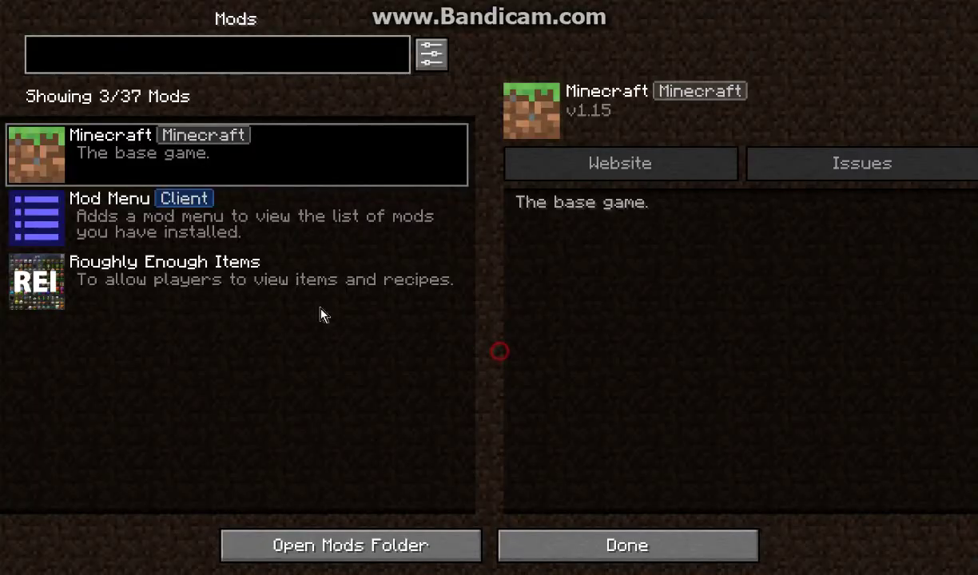
# Step: View the details of the Minecraft and Roughly Enough Items entries in the mods list
pyautogui.click(256, 281)
pyautogui.click(232, 141)
pyautogui.click(225, 259)
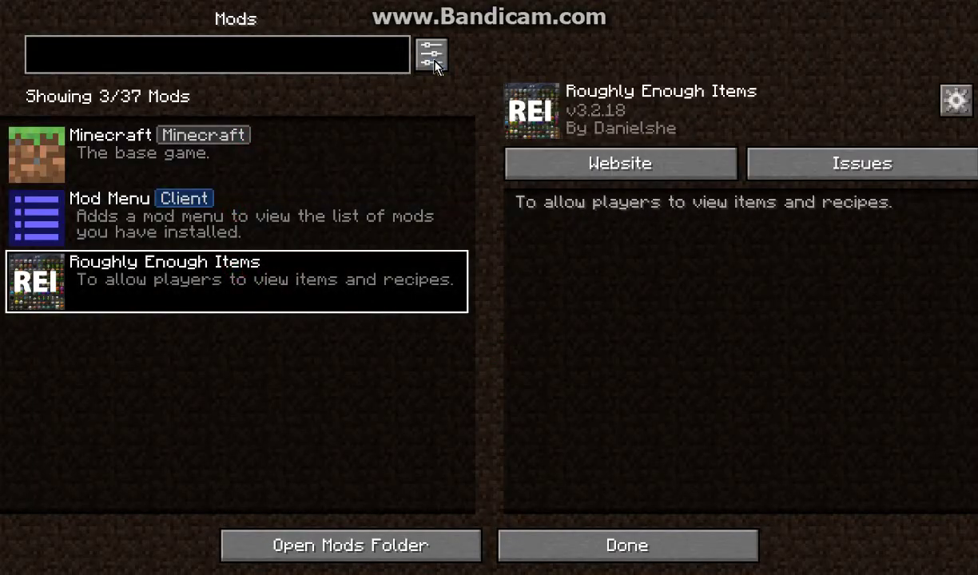
# Step: Show the library mods, inspect the Cloth Events and Cloth Config v2 entries, and hide the libraries again
pyautogui.click(432, 57)
pyautogui.click(313, 91)
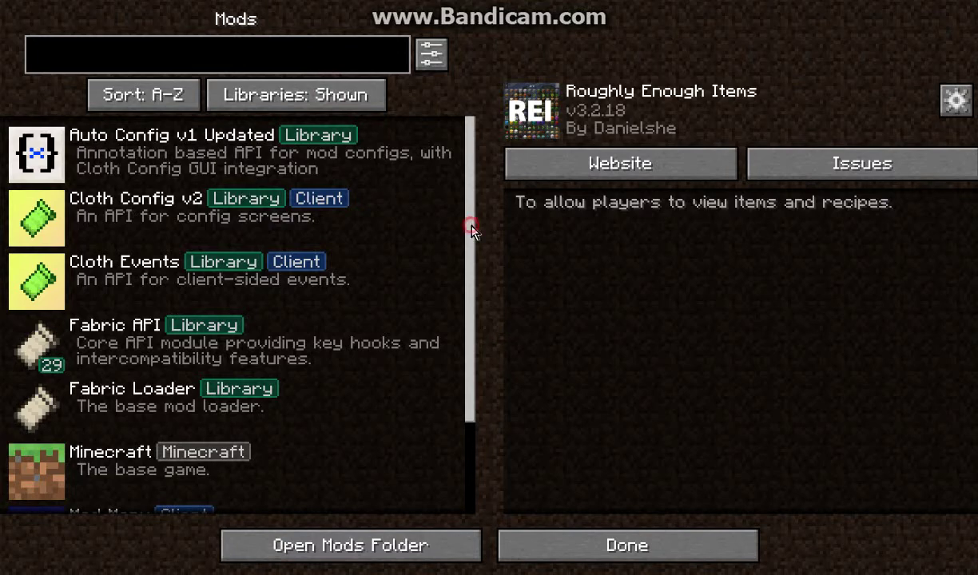
pyautogui.moveTo(471, 232); pyautogui.dragTo(467, 273)
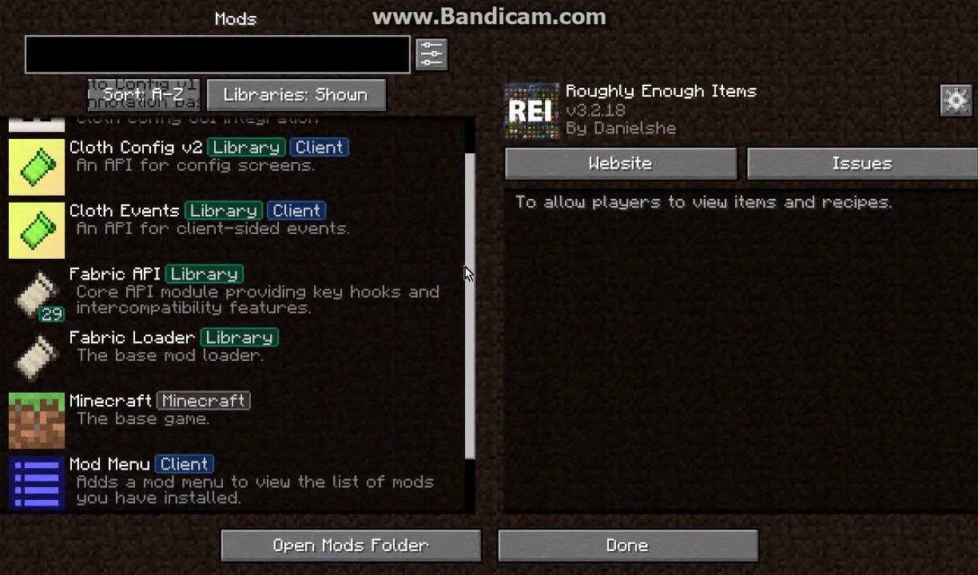
pyautogui.click(148, 226)
pyautogui.click(154, 156)
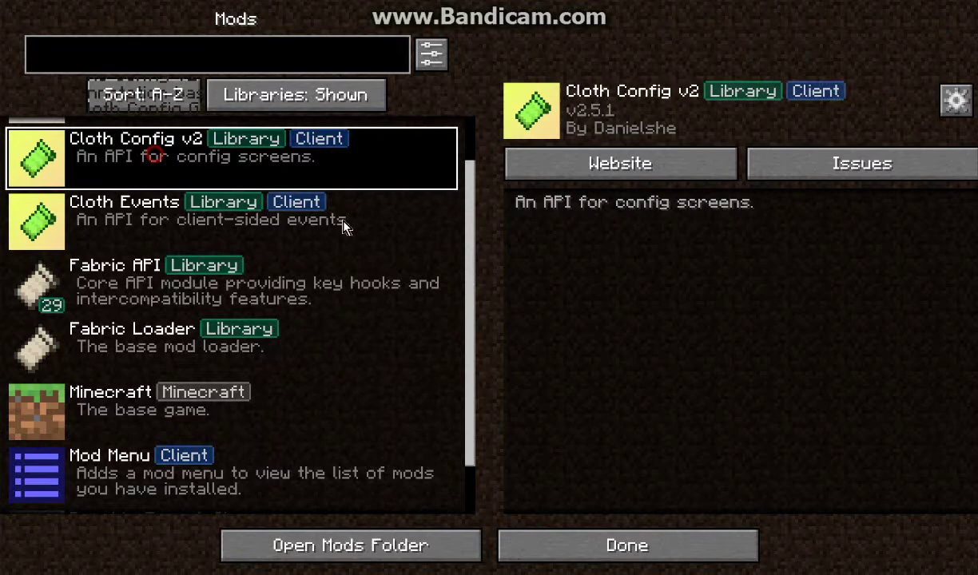
pyautogui.moveTo(475, 280); pyautogui.dragTo(469, 161)
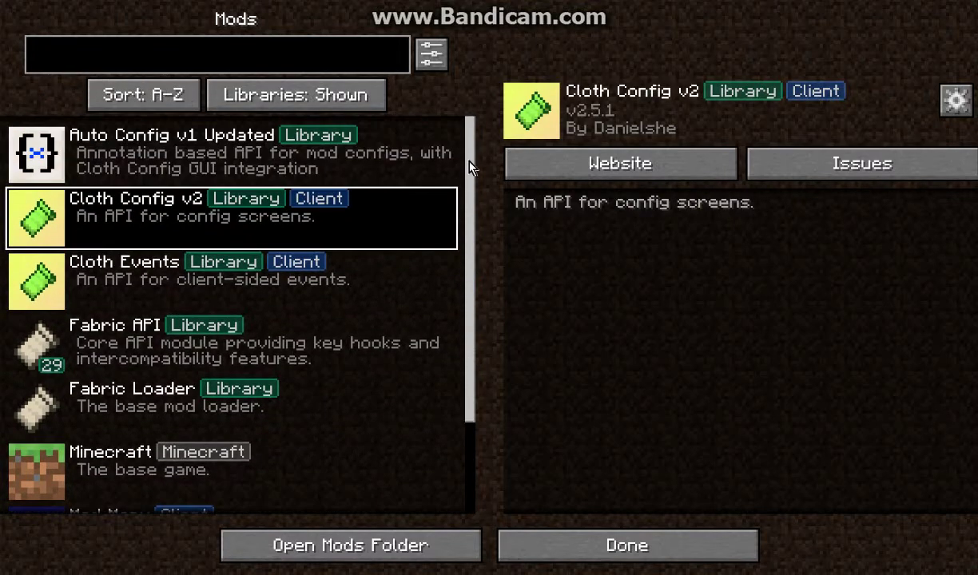
pyautogui.click(312, 94)
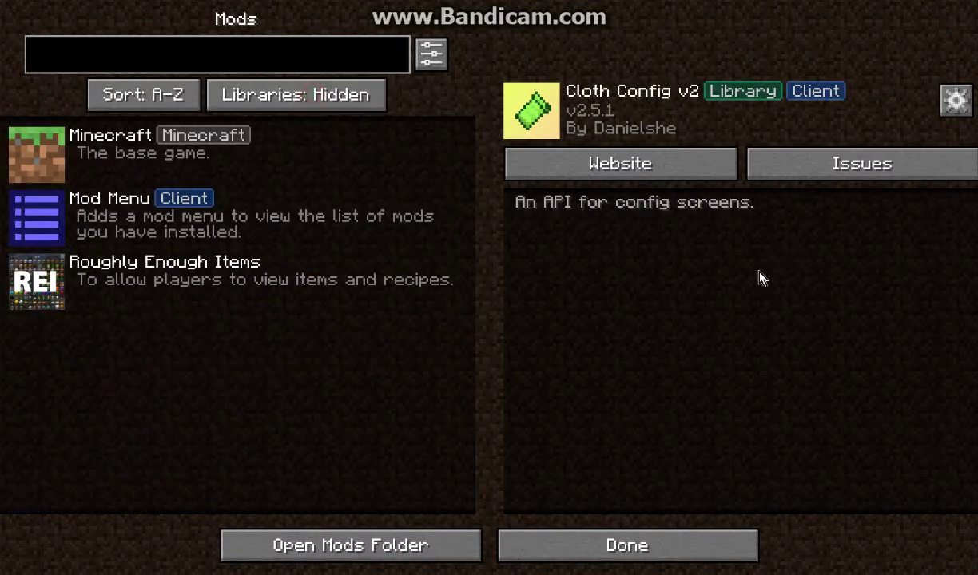
# Step: View the configuration options of Cloth Config v2 and cancel out of them
pyautogui.click(952, 99)
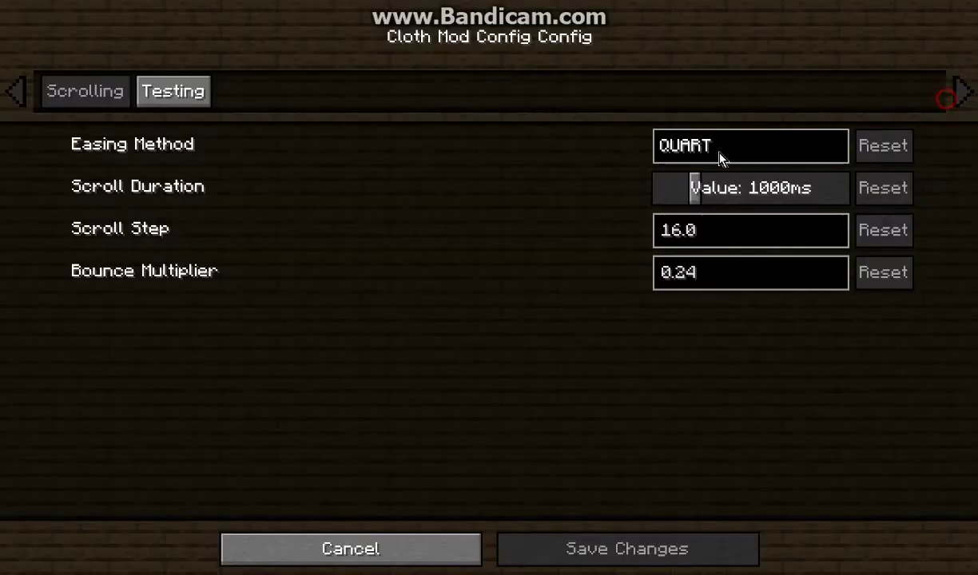
pyautogui.click(429, 536)
# Step: Leave the mods list and quit Minecraft
pyautogui.click(635, 540)
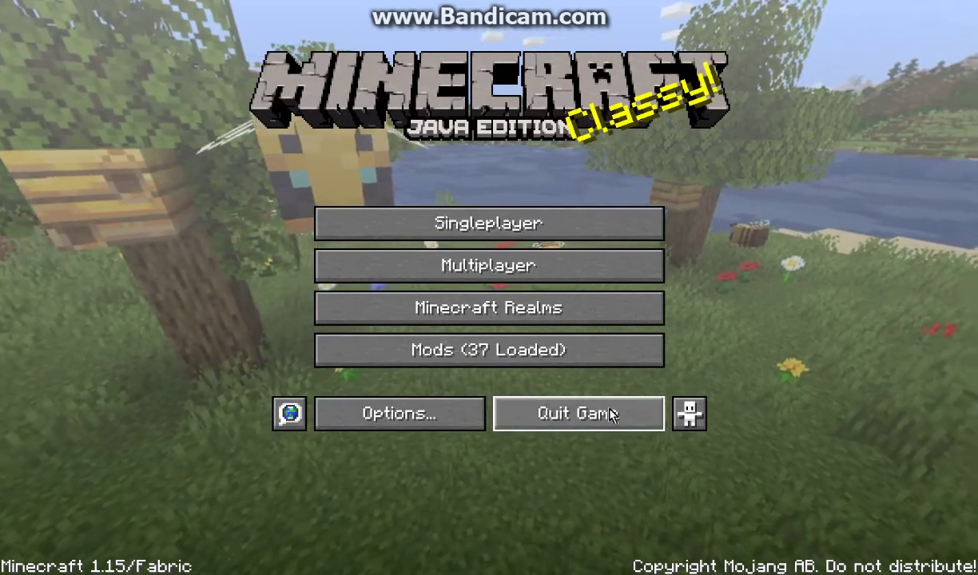
pyautogui.click(578, 414)
pyautogui.click(816, 254)
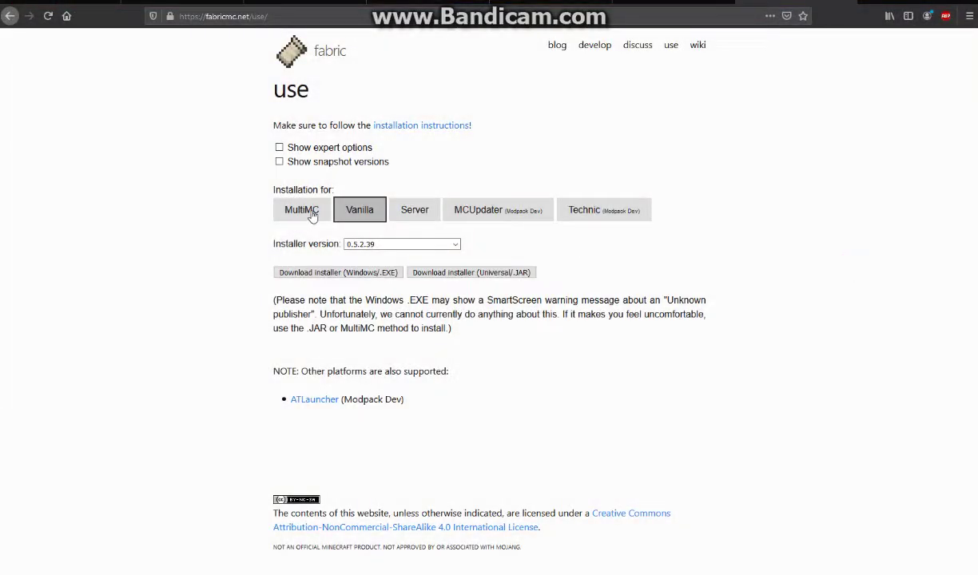
# Step: Display the MultiMC installation options on the Fabric page
pyautogui.click(312, 214)
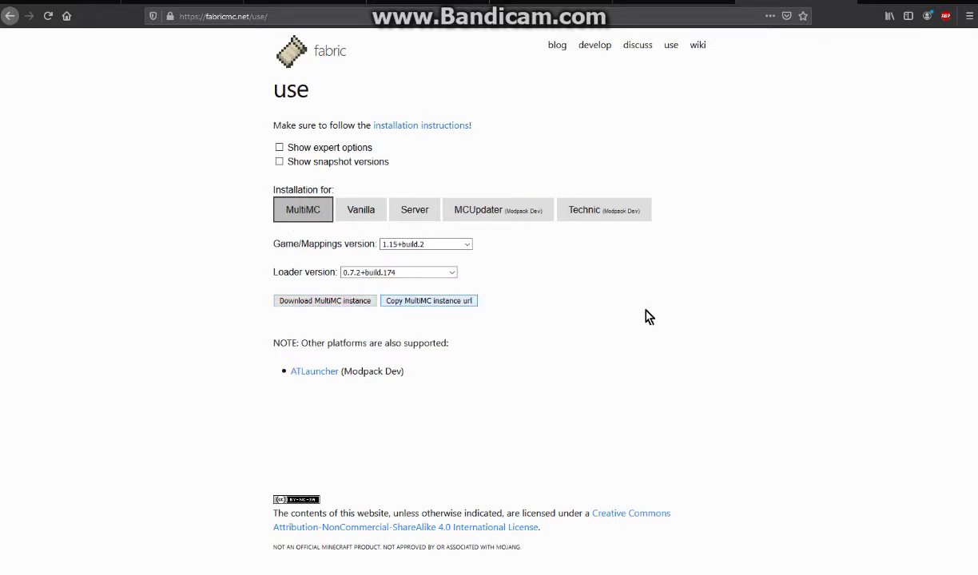
pyautogui.click(724, 296)
# Step: Switch to MultiMC and open the 1.15 instance for editing
pyautogui.click(495, 521)
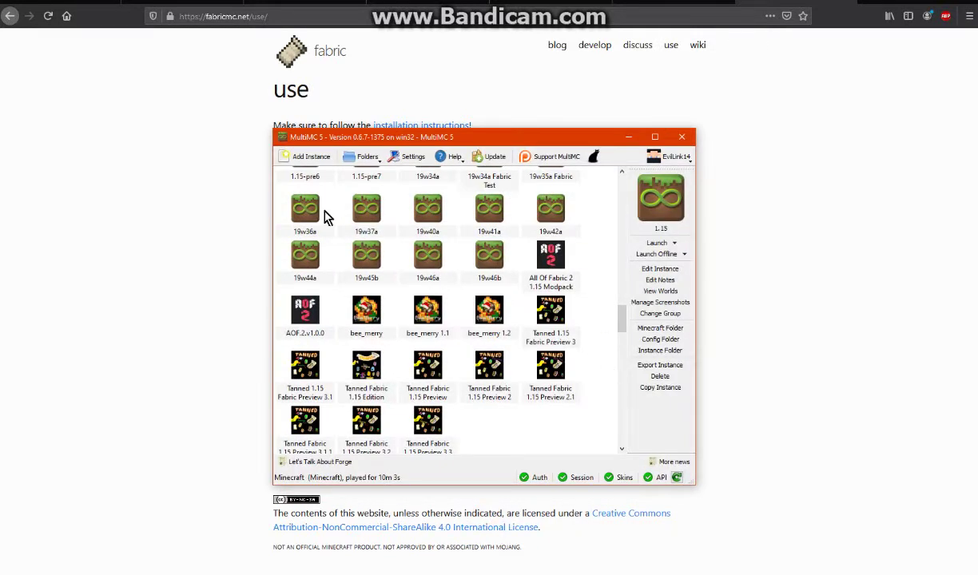
pyautogui.click(622, 171)
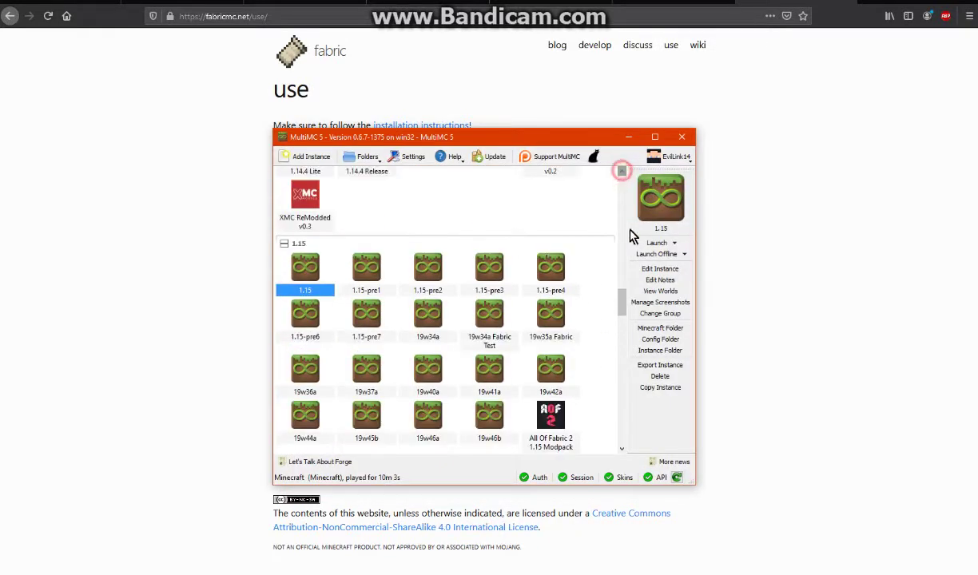
pyautogui.click(662, 270)
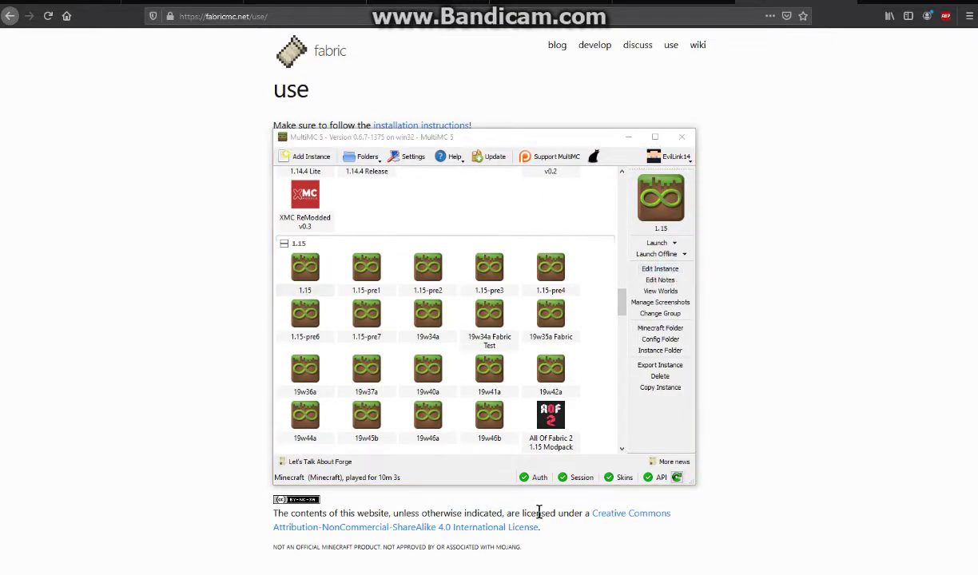
# Step: Examine the Fabric Loader versions offered for the 1.15 instance and cancel without choosing one
pyautogui.click(575, 511)
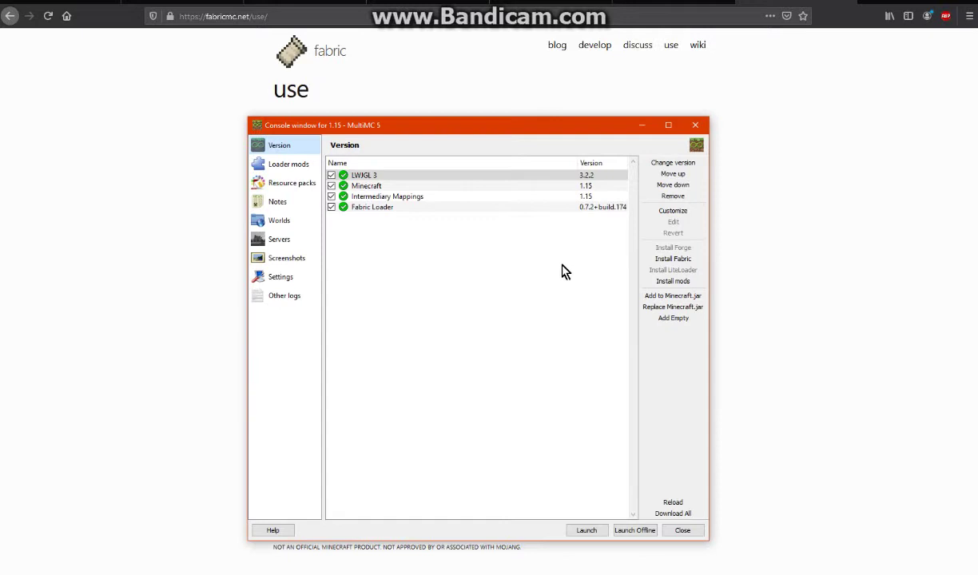
pyautogui.click(675, 260)
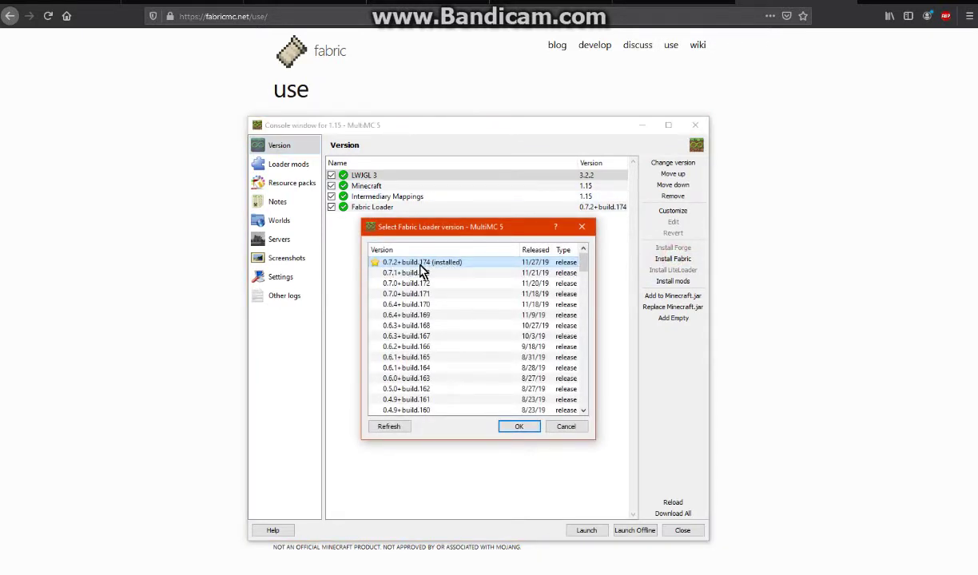
pyautogui.click(566, 426)
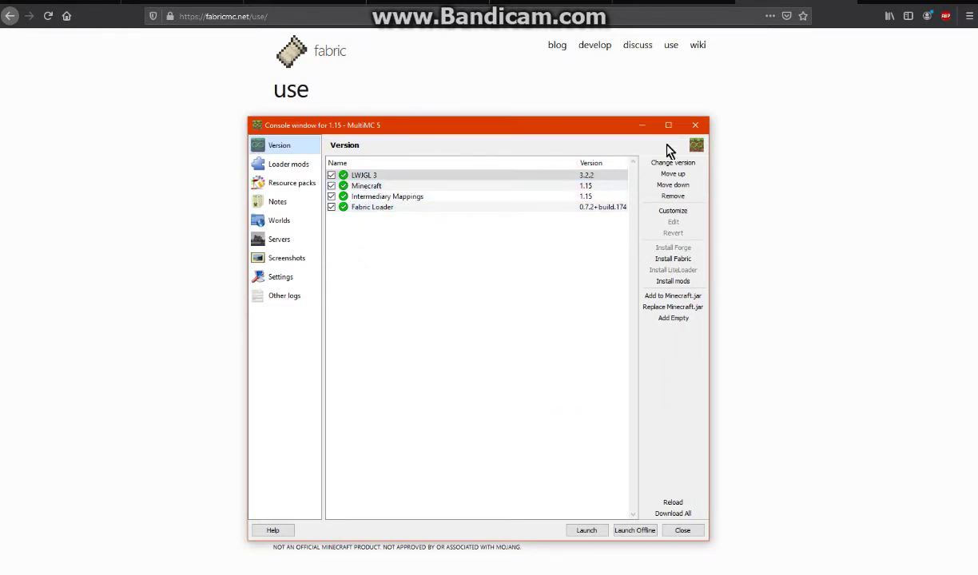
# Step: Review the loader mods of the 1.15 instance, return to its version components and close the instance window
pyautogui.click(288, 165)
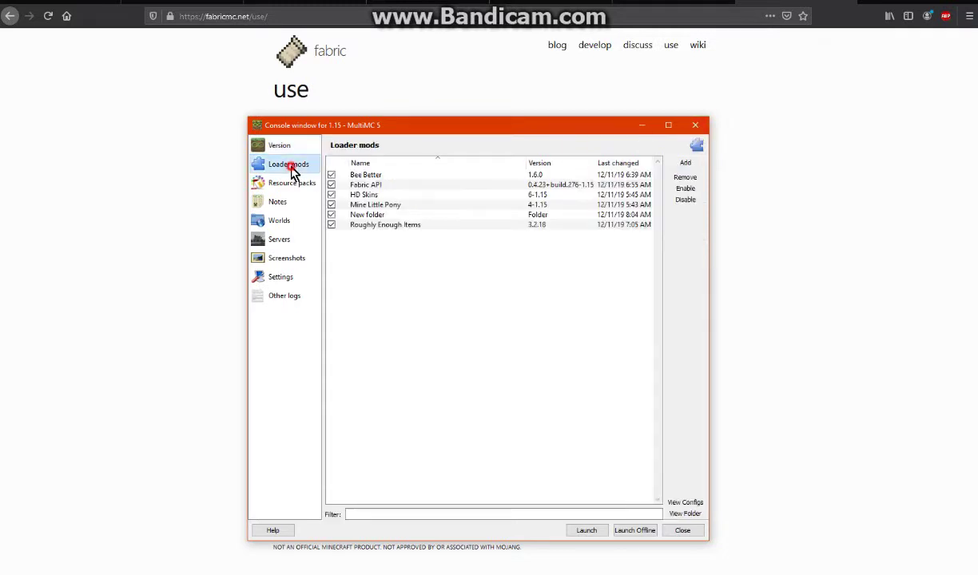
pyautogui.click(280, 145)
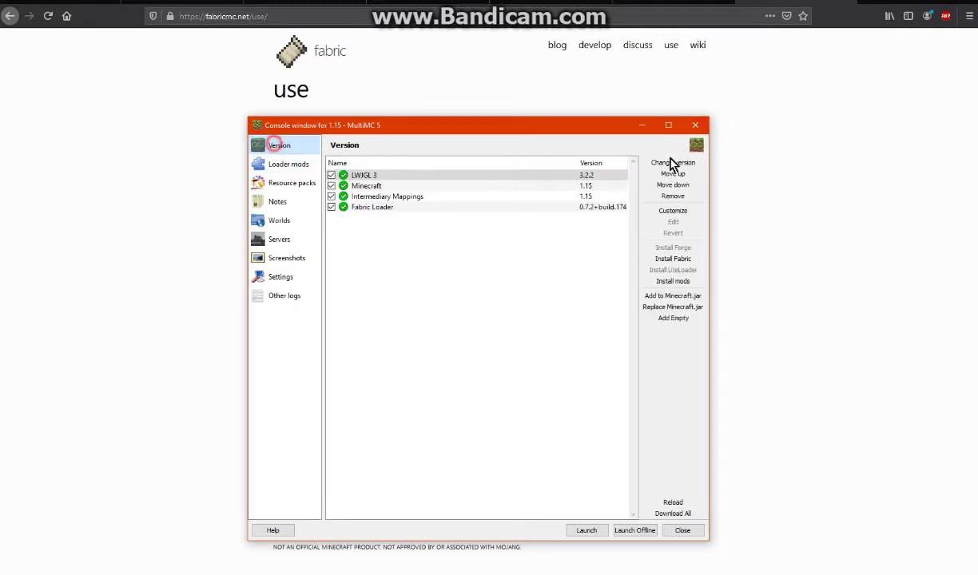
pyautogui.press('Escape')
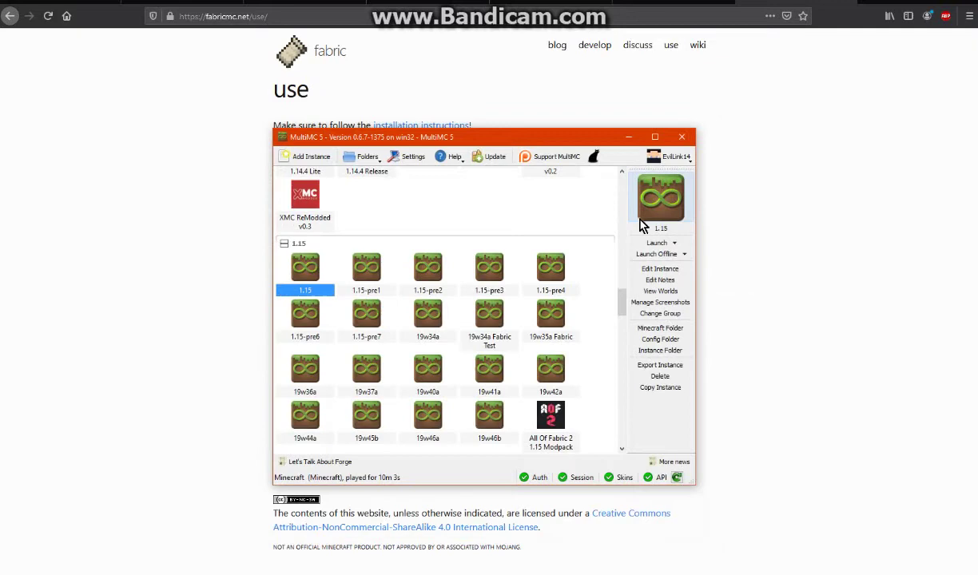
# Step: Set up a new instance imported from a zip, using the MultiMC instance URL copied from the Fabric page as its download link
pyautogui.click(306, 159)
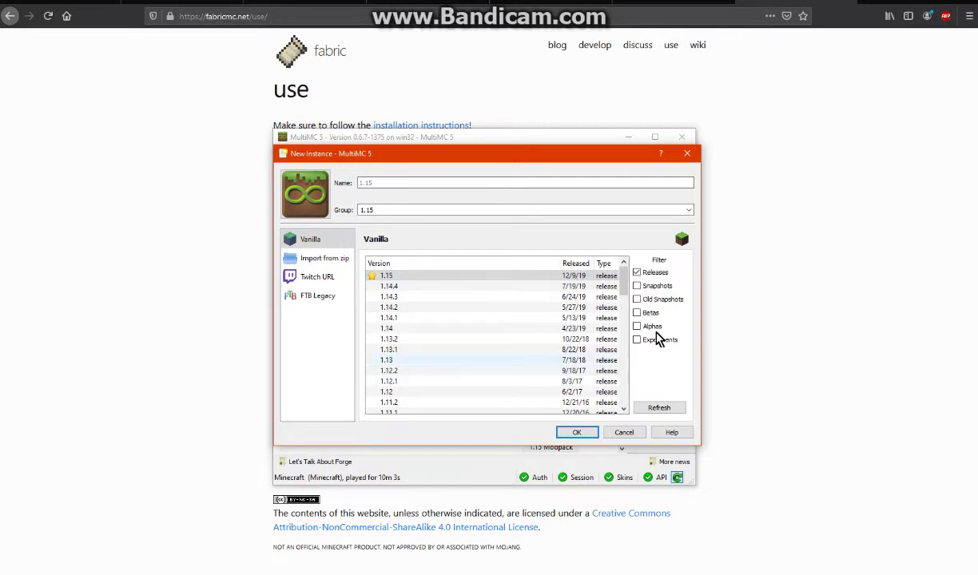
pyautogui.click(315, 264)
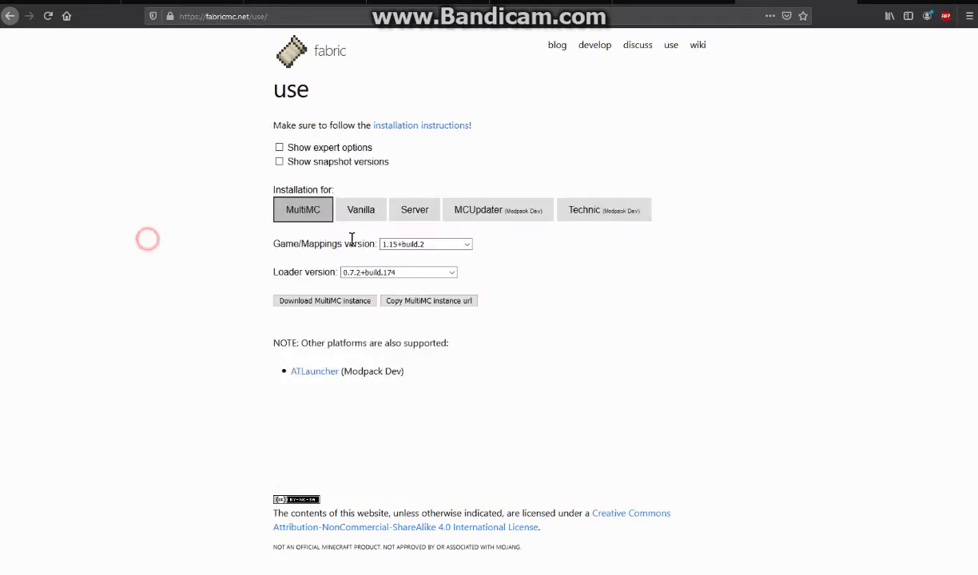
pyautogui.click(423, 303)
pyautogui.click(724, 292)
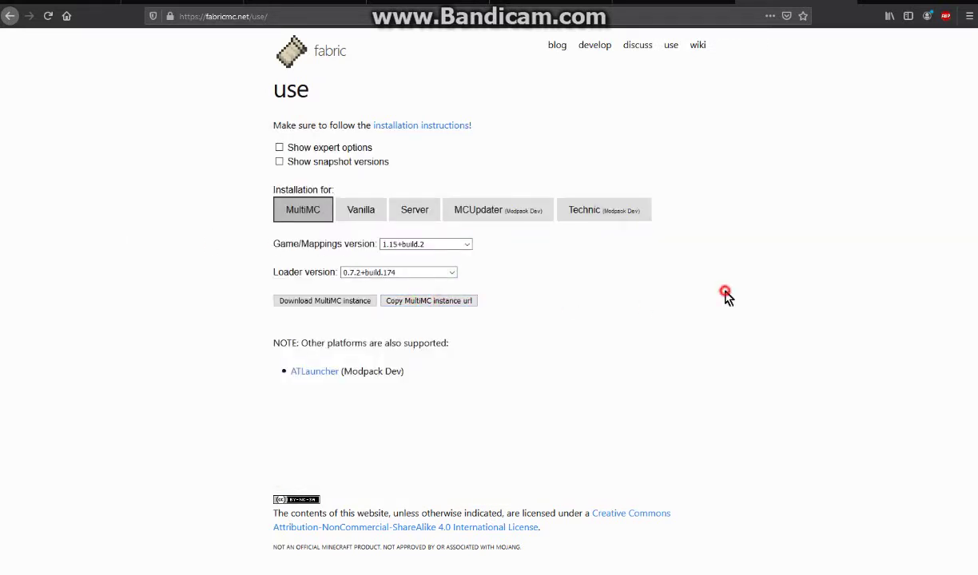
pyautogui.click(533, 572)
pyautogui.click(415, 272)
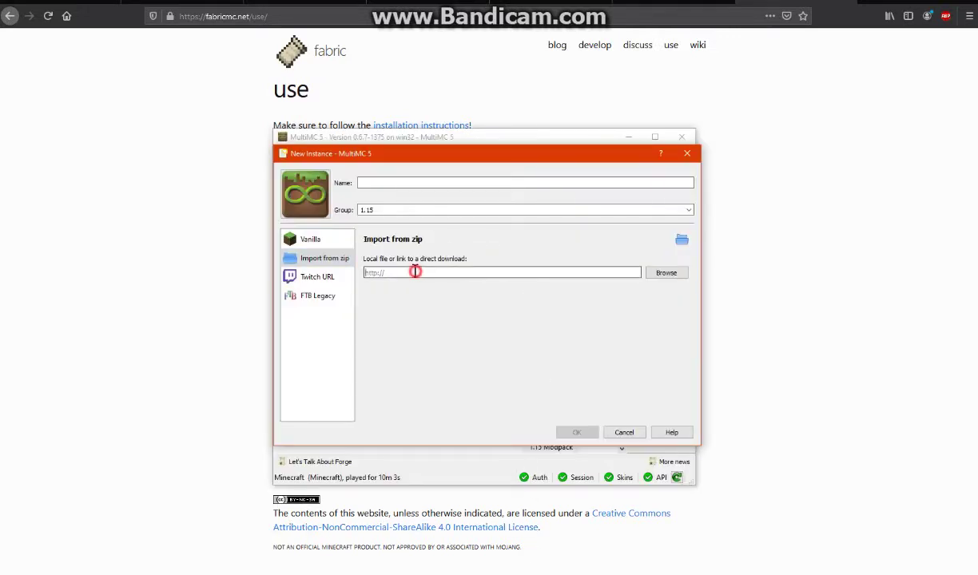
pyautogui.hotkey('ctrl', 'v')
# Step: Recheck the Fabric page and the pasted download link, and close the new instance dialog without creating the instance
pyautogui.click(166, 268)
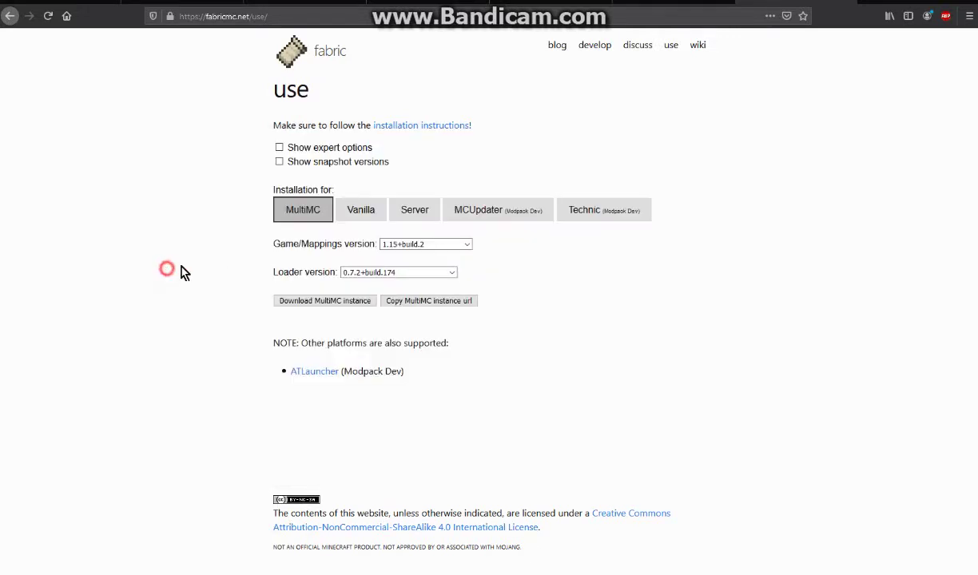
pyautogui.click(732, 336)
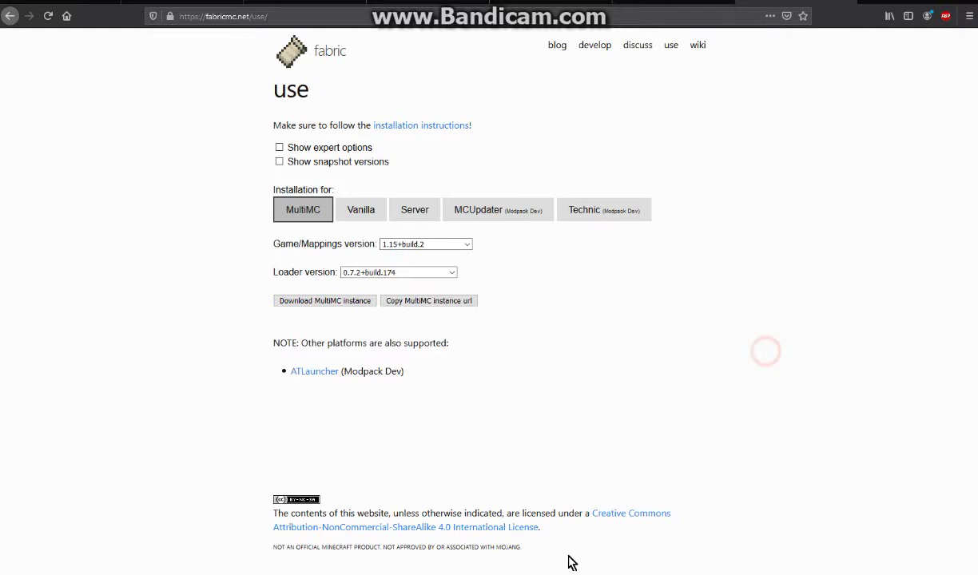
pyautogui.click(533, 572)
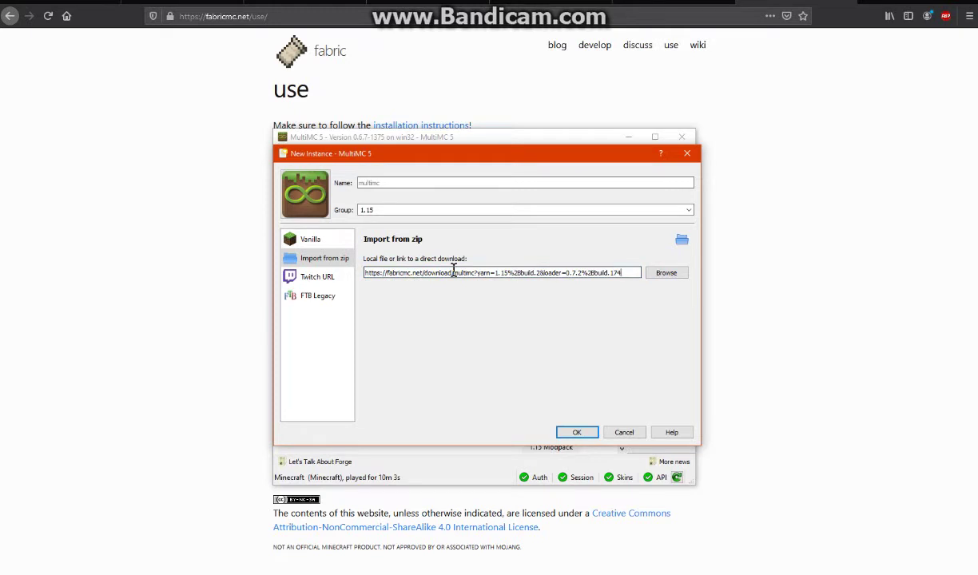
pyautogui.moveTo(626, 272); pyautogui.dragTo(360, 272)
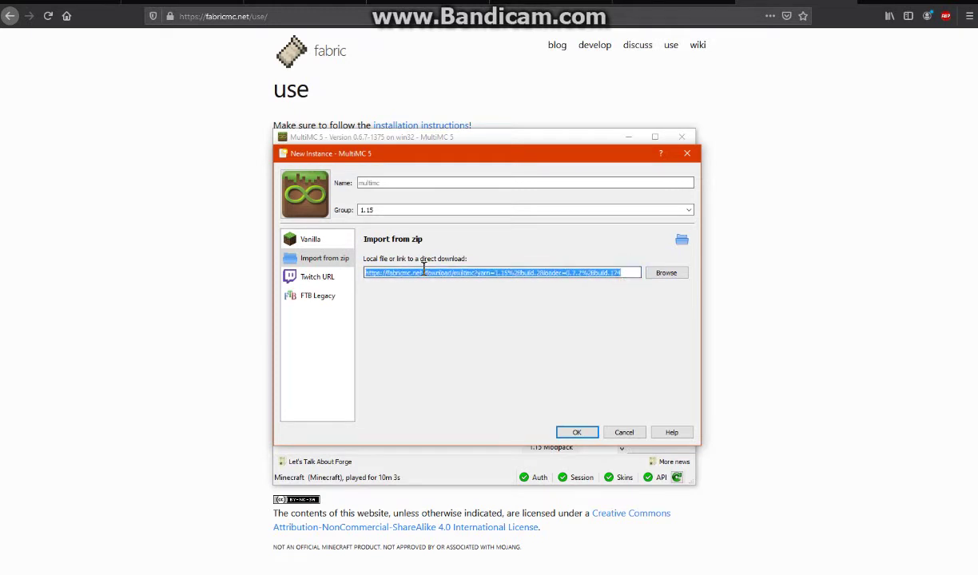
pyautogui.click(212, 257)
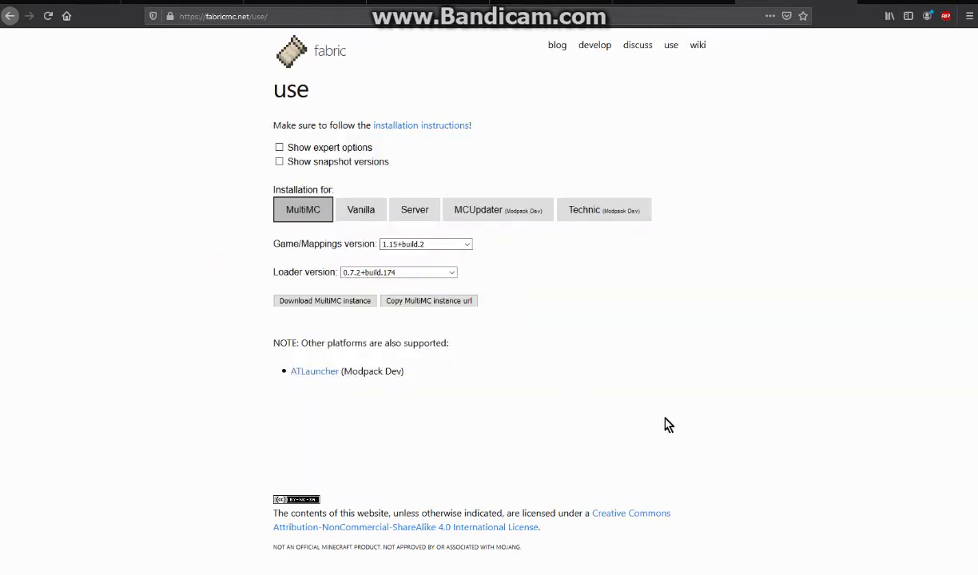
pyautogui.hotkey('alt', 'Tab')
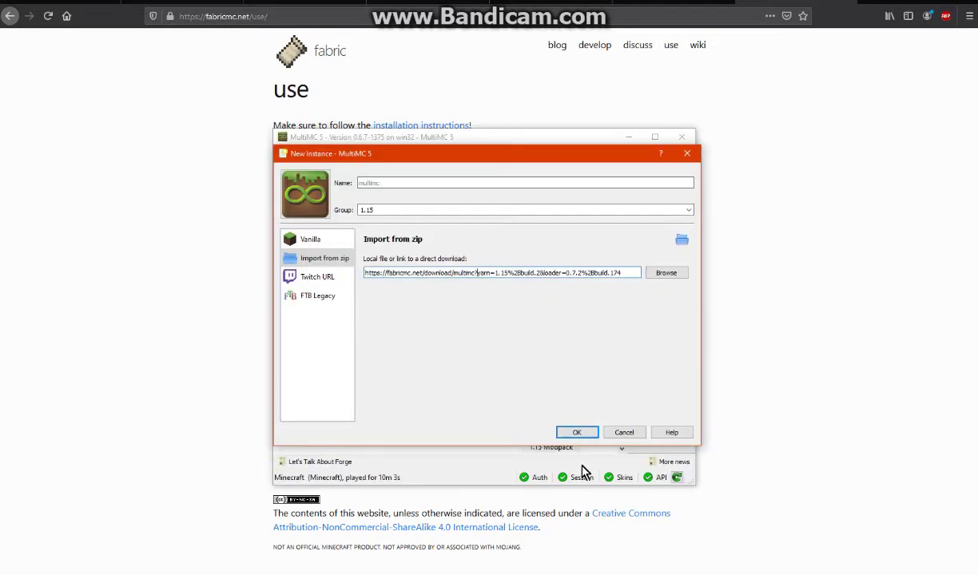
pyautogui.click(690, 156)
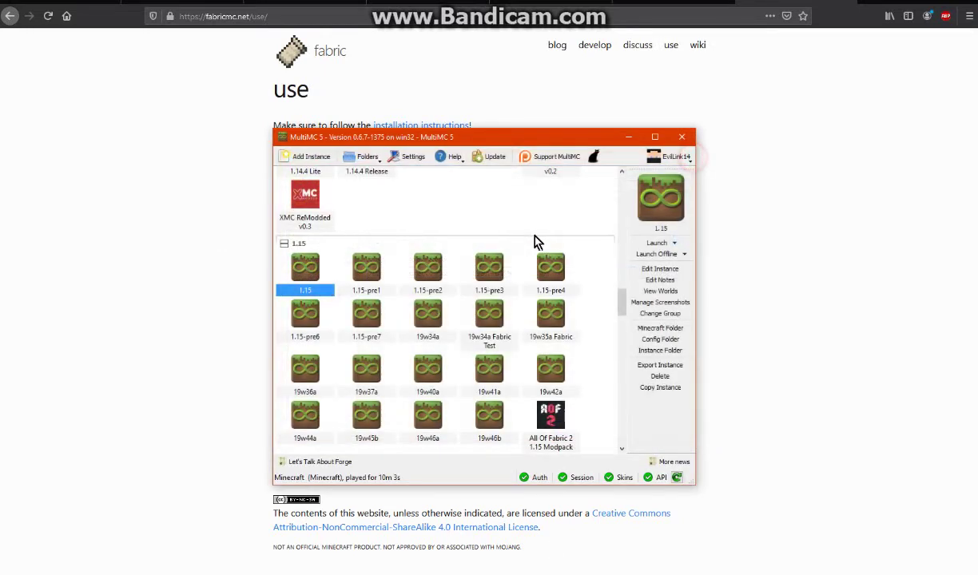
# Step: Launch the 1.15 instance and load the singleplayer world "New World"
pyautogui.doubleClick(310, 277)
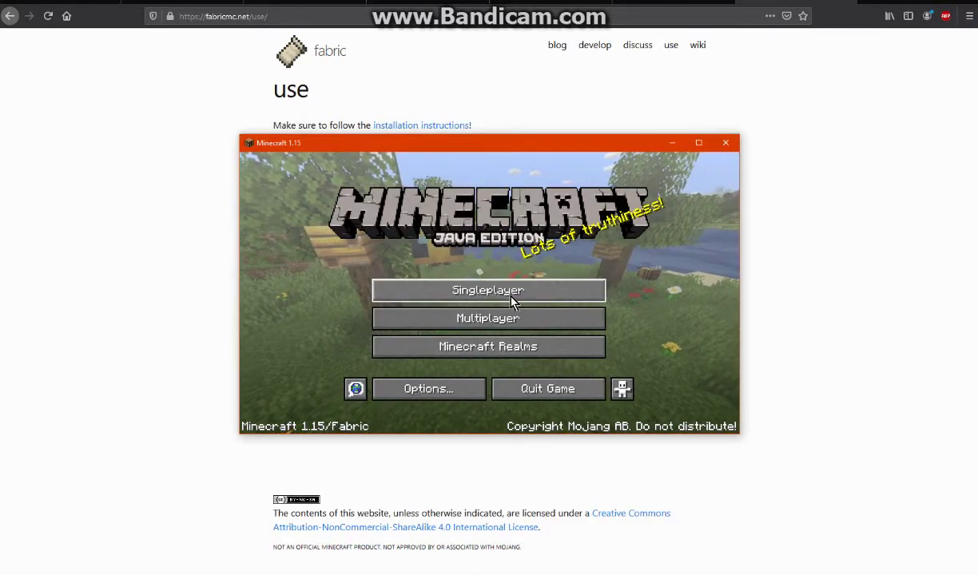
pyautogui.click(451, 286)
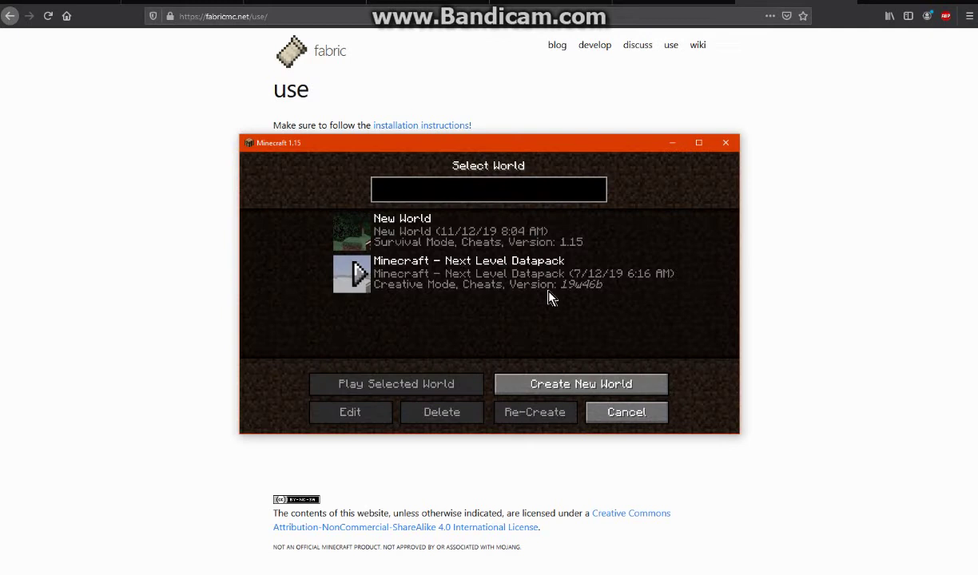
pyautogui.click(353, 231)
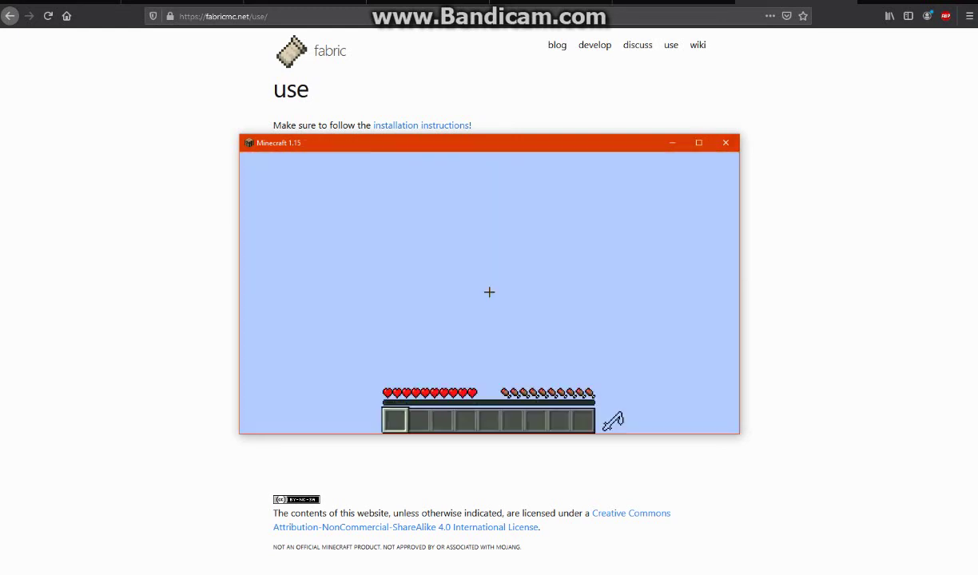
# Step: Open the player inventory, maximize the Minecraft window and return to the game
pyautogui.press('e')
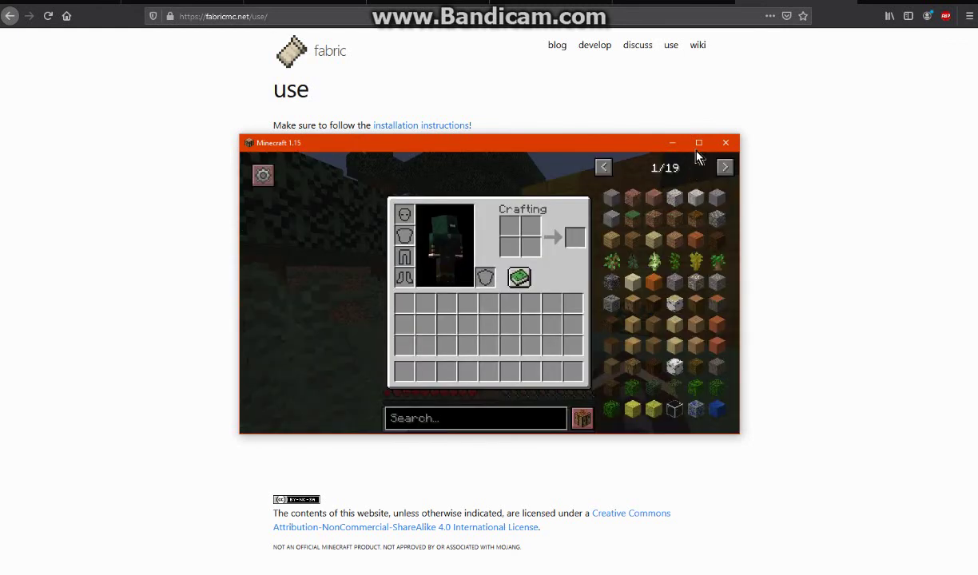
pyautogui.click(698, 143)
pyautogui.press('e')
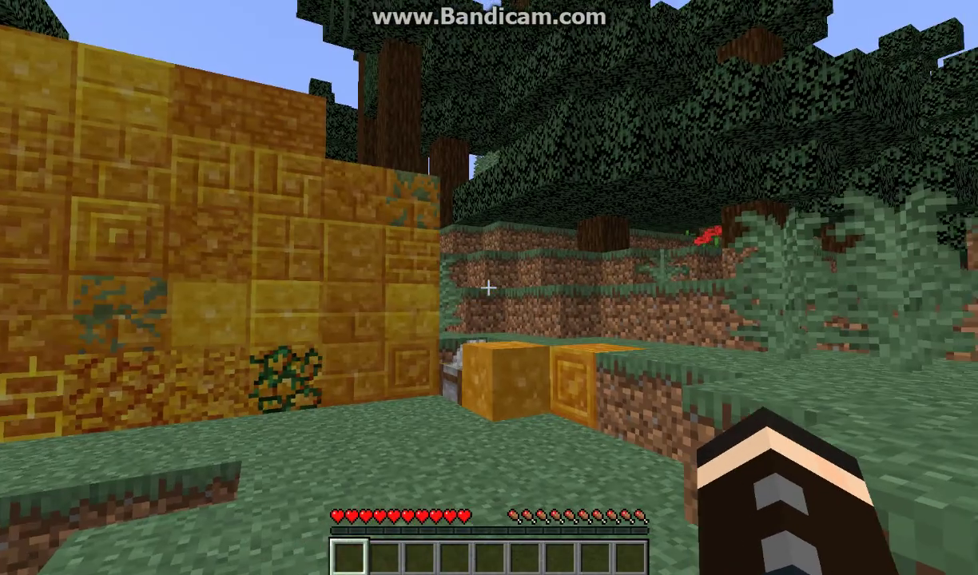
# Step: View the Bee Better items on the last page of the inventory's item list, and bring up the game menu
pyautogui.press('e')
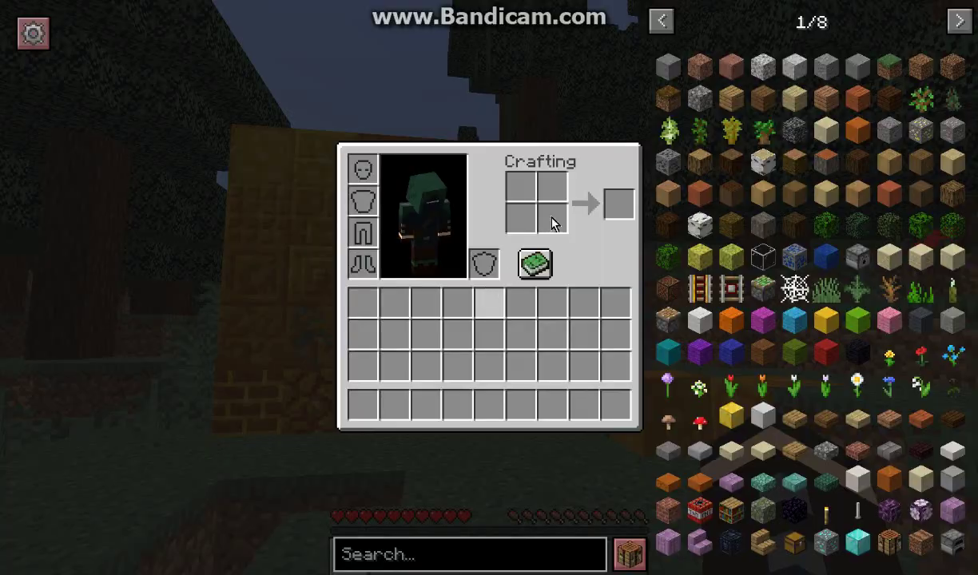
pyautogui.click(661, 21)
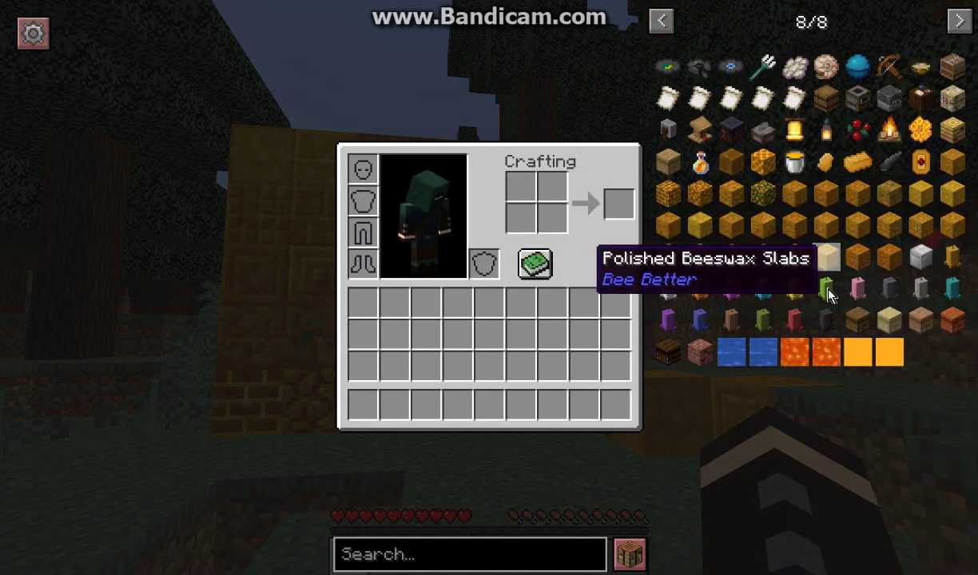
pyautogui.press('e')
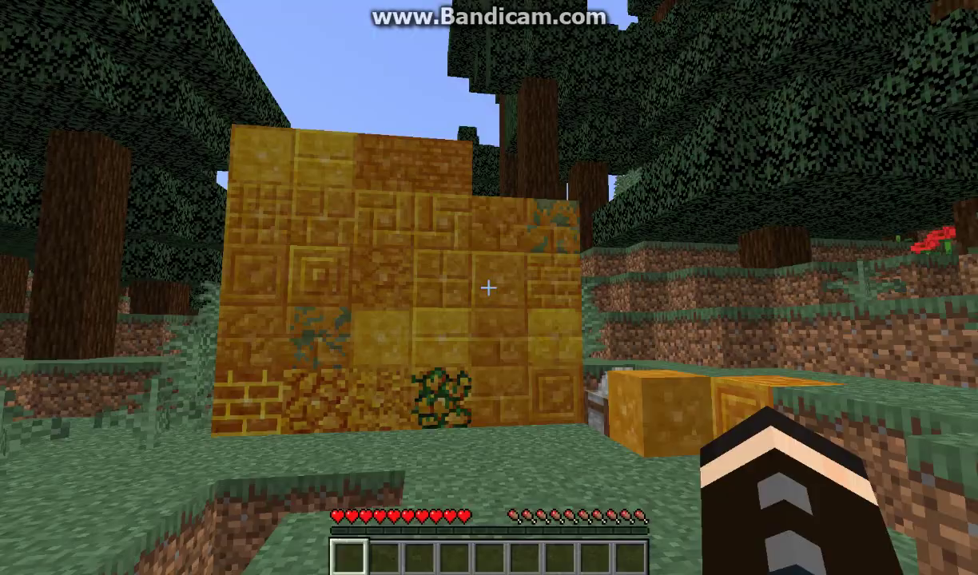
pyautogui.press('Escape')
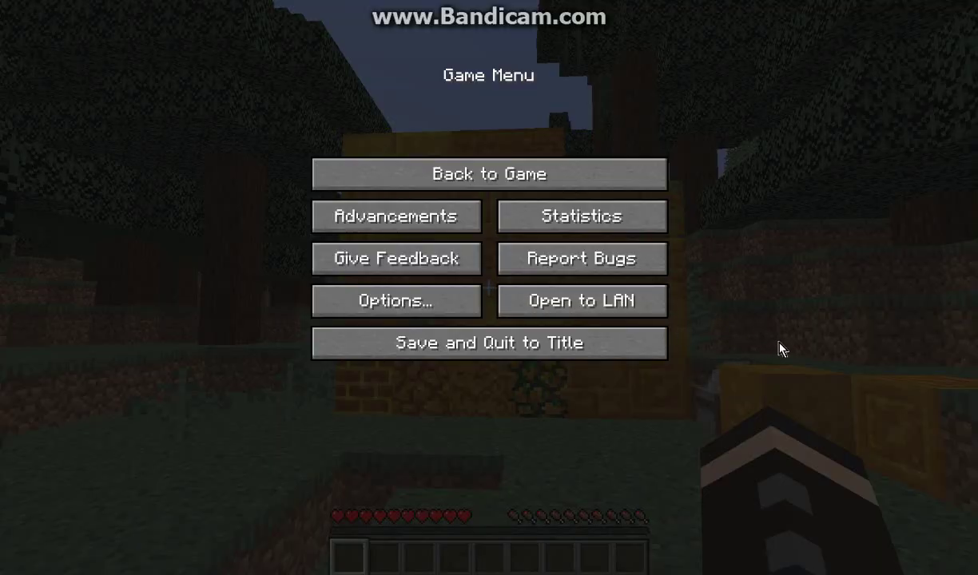